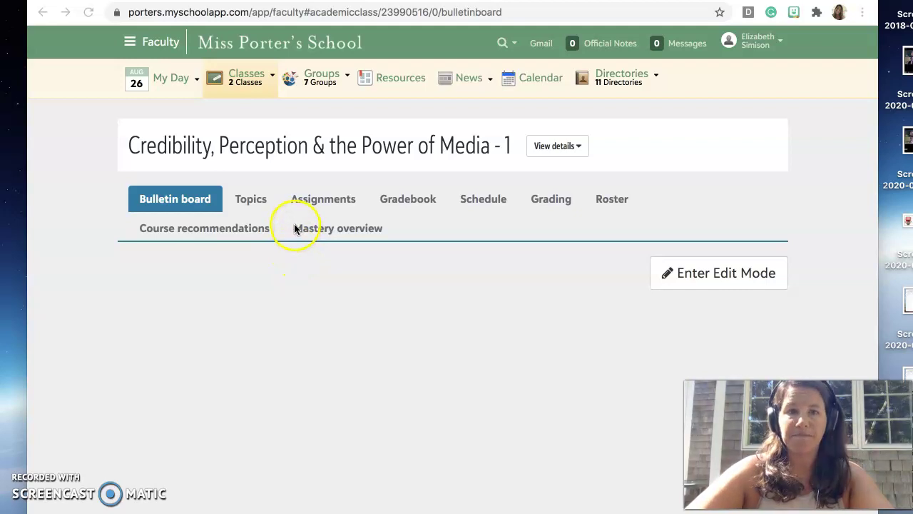
- Open the assignments of the Credibility, Perception & the Power of Media class and start adding a new assignment
{"action": "left_click", "coordinate": [311, 199]}
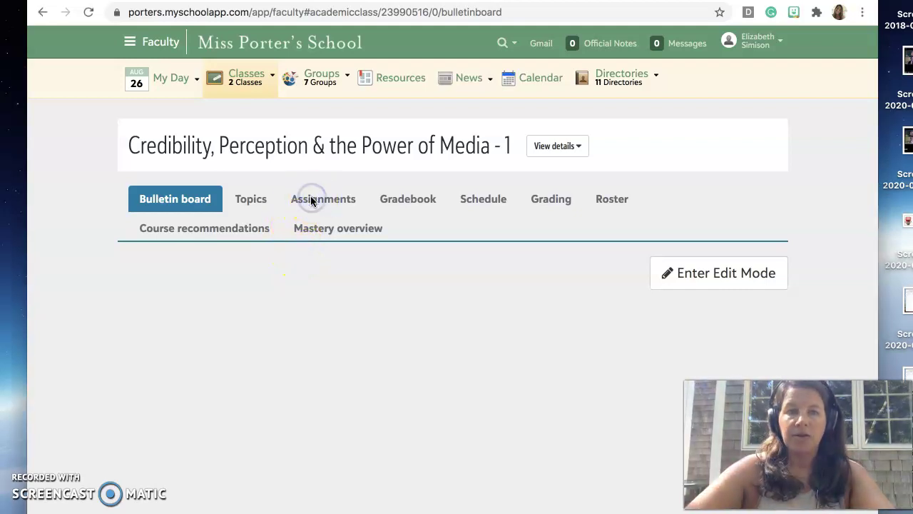
{"action": "left_click", "coordinate": [312, 202]}
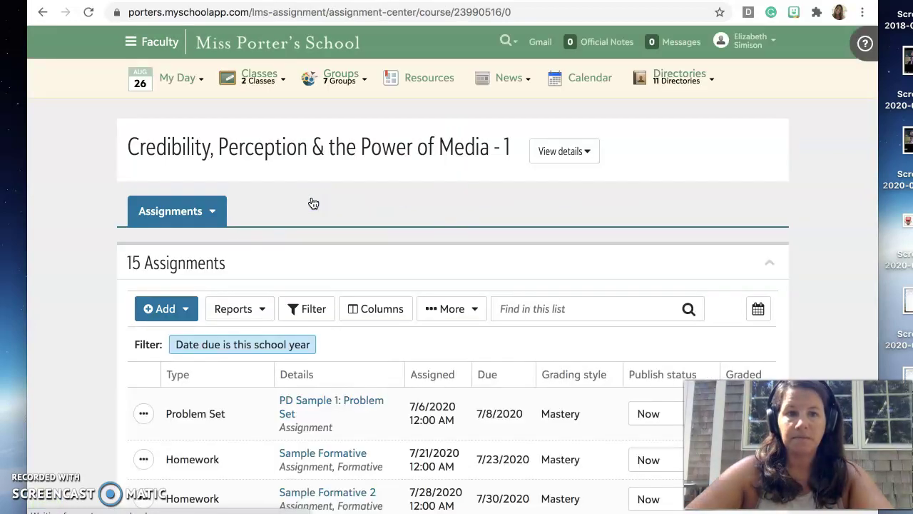
{"action": "left_click", "coordinate": [158, 310]}
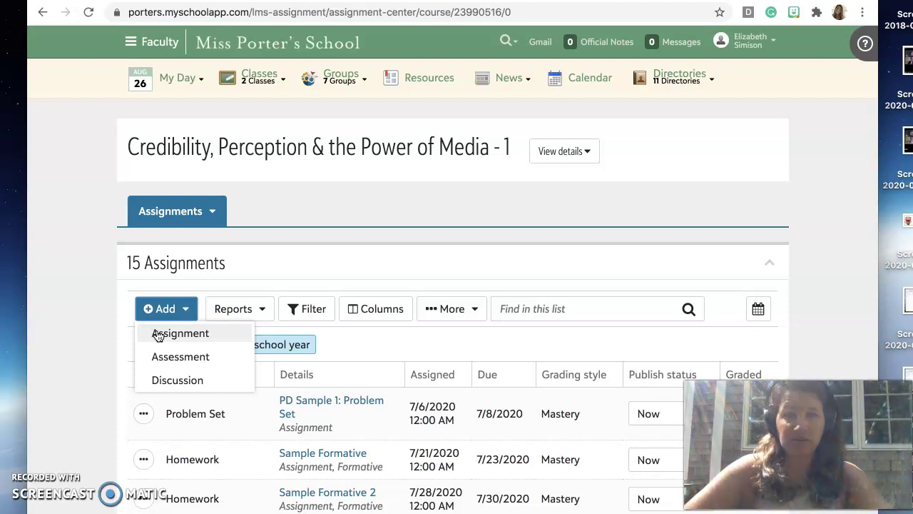
{"action": "left_click", "coordinate": [158, 337]}
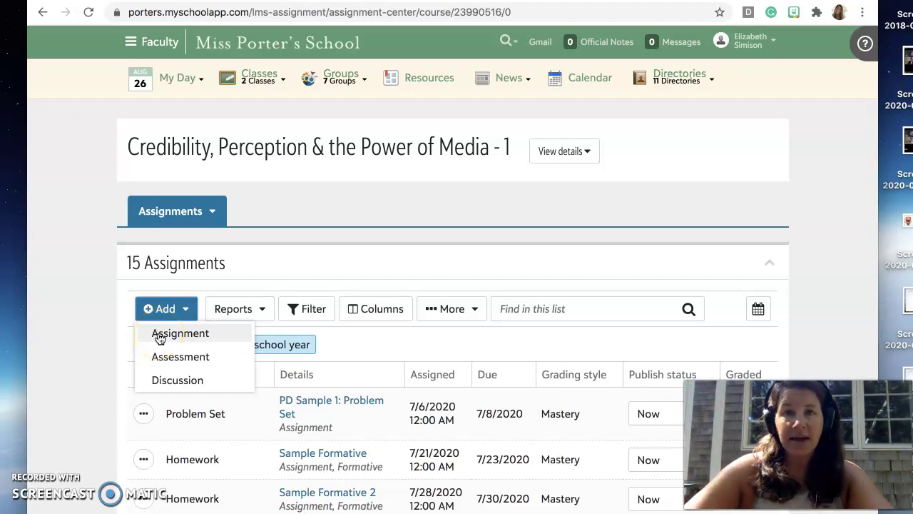
{"action": "left_click", "coordinate": [159, 337]}
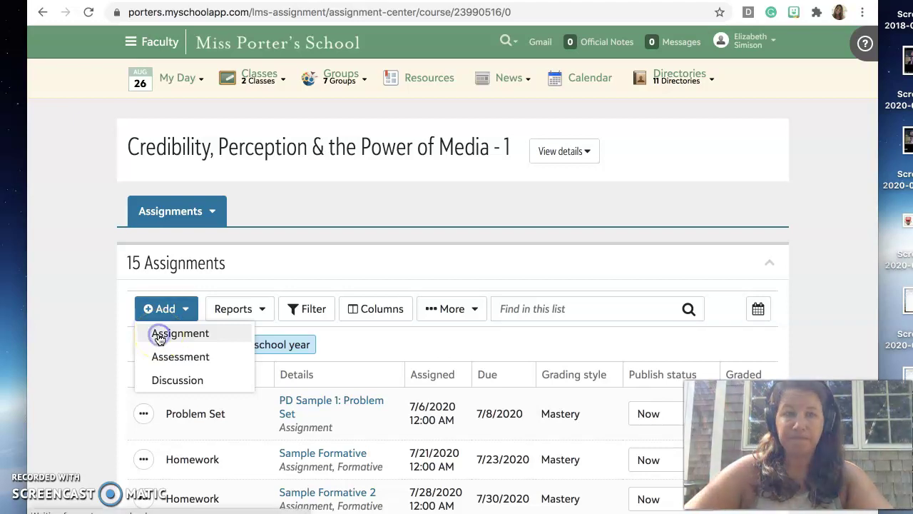
- Title the new assignment "PD Sample 2: Problem Set"
{"action": "left_click", "coordinate": [209, 223]}
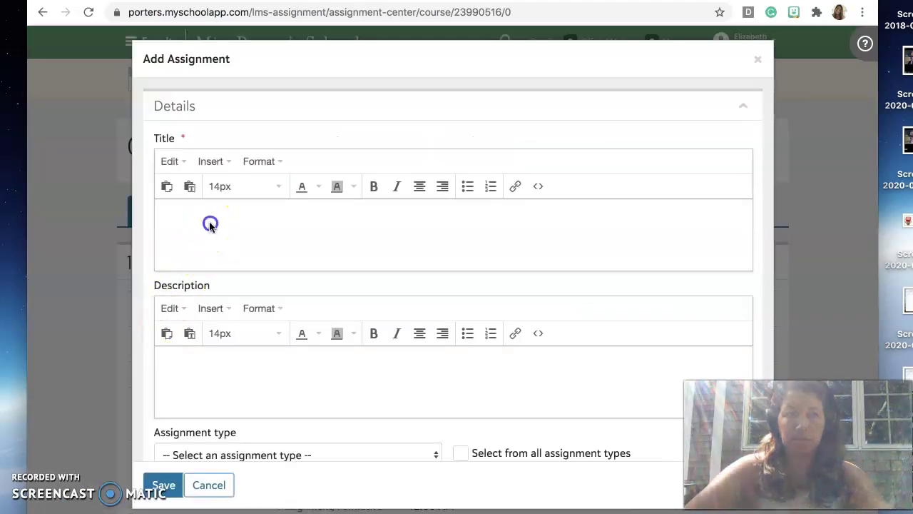
{"action": "type", "text": "PD Sample 1: Problem Set"}
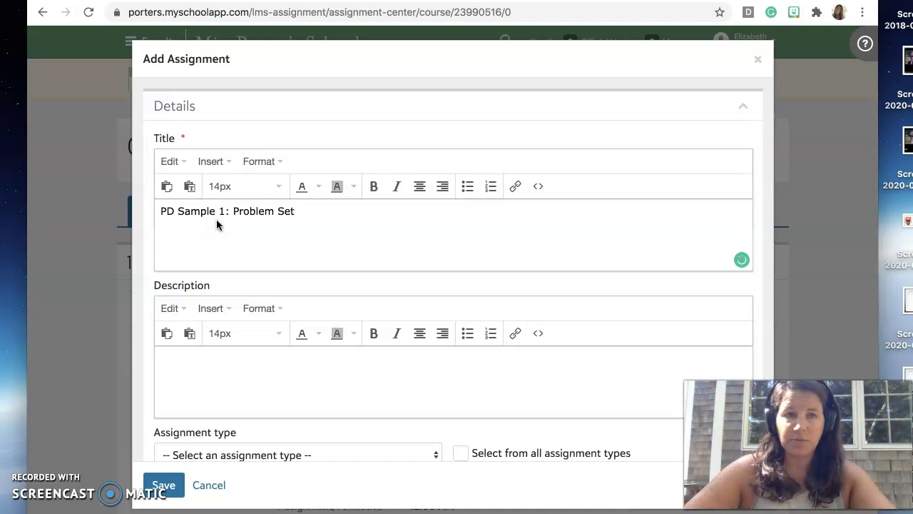
{"action": "left_click", "coordinate": [222, 214]}
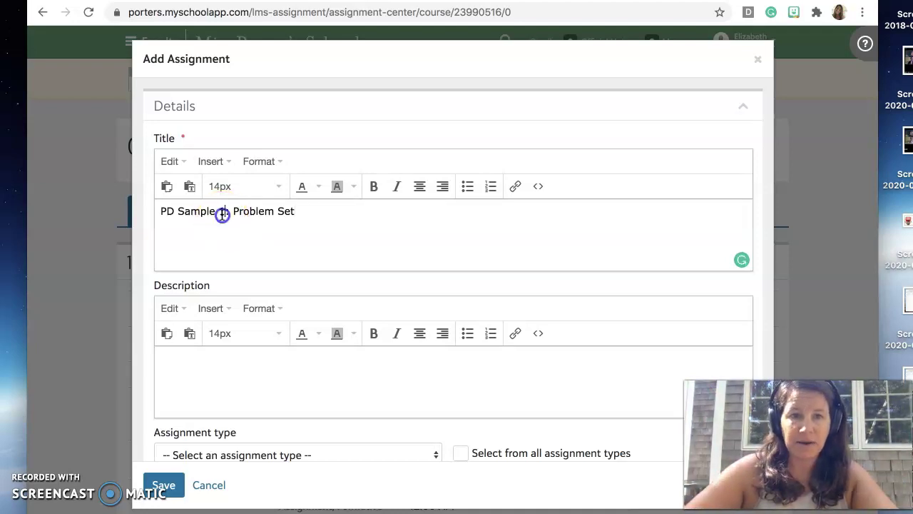
{"action": "key", "text": "BackSpace"}
{"action": "key", "text": "BackSpace"}
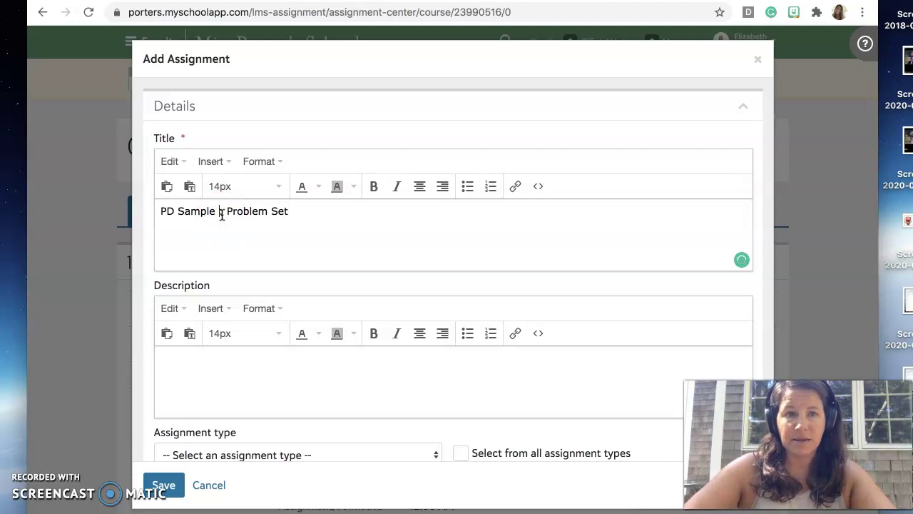
{"action": "type", "text": "2:"}
- Enable selection from all assignment types and set the assignment type to Problem Set (GB)
{"action": "scroll", "coordinate": [301, 262], "scroll_direction": "down", "scroll_amount": 5}
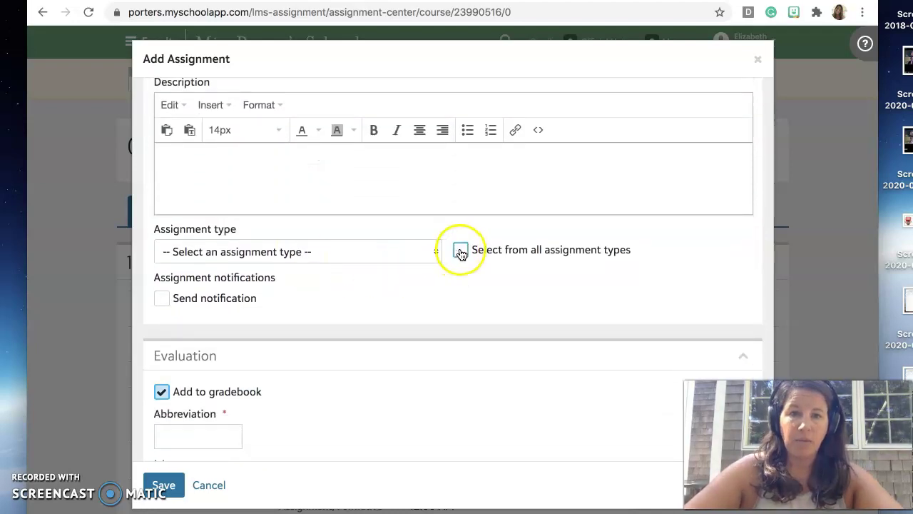
{"action": "left_click", "coordinate": [461, 254]}
{"action": "left_click", "coordinate": [434, 253]}
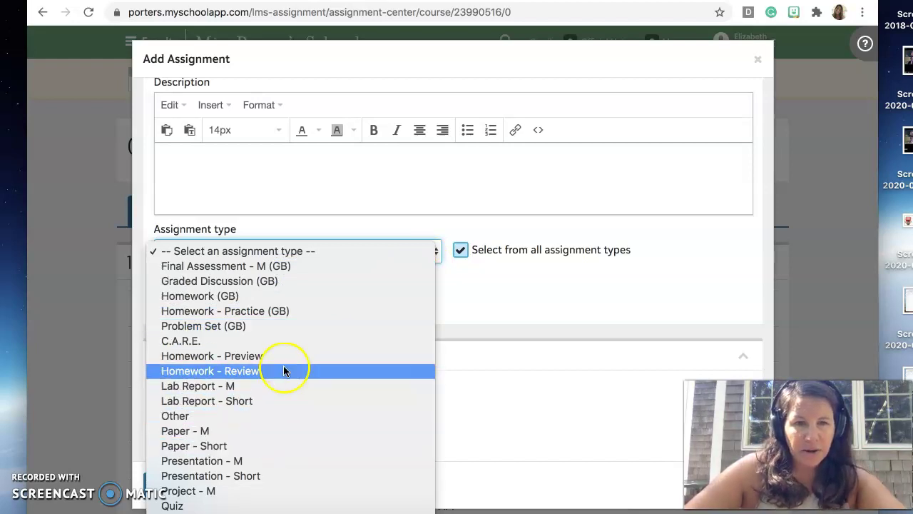
{"action": "left_click", "coordinate": [285, 326]}
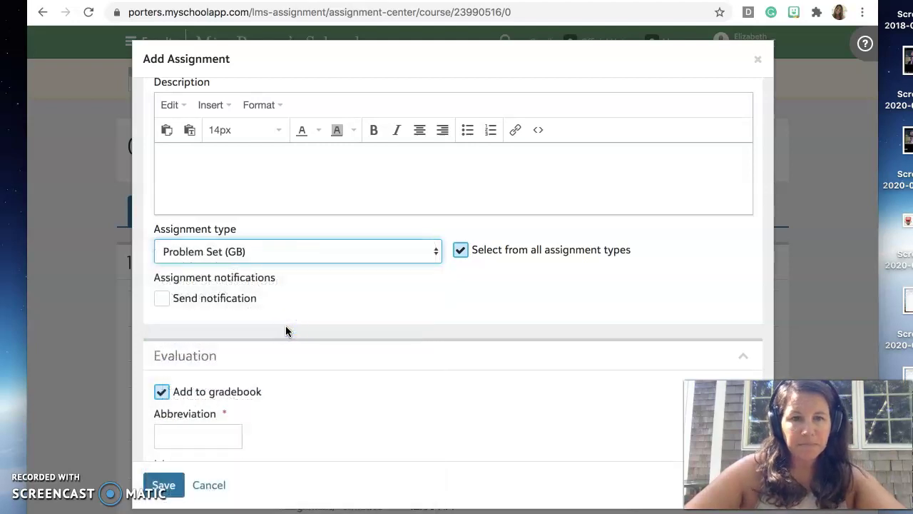
- Set the assignment's gradebook abbreviation to "PD PS2"
{"action": "scroll", "coordinate": [285, 329], "scroll_direction": "down", "scroll_amount": 3}
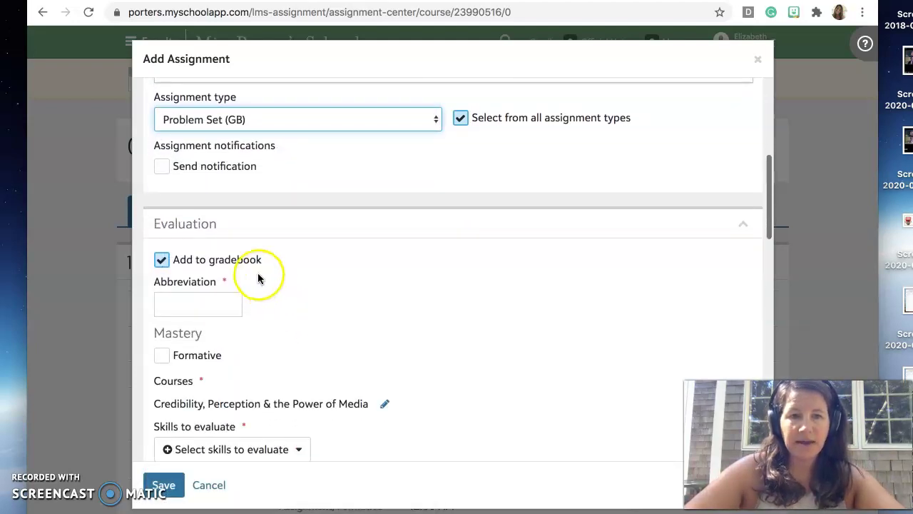
{"action": "left_click", "coordinate": [221, 304]}
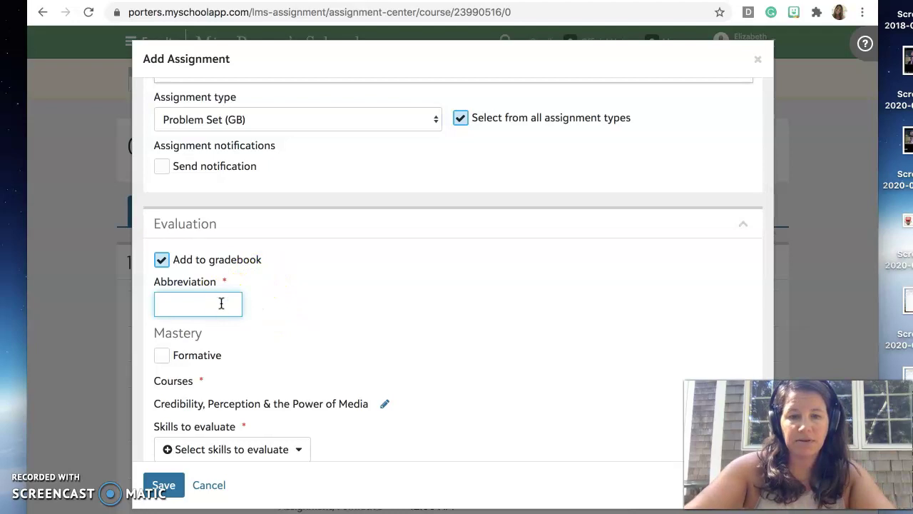
{"action": "type", "text": "PD PS2"}
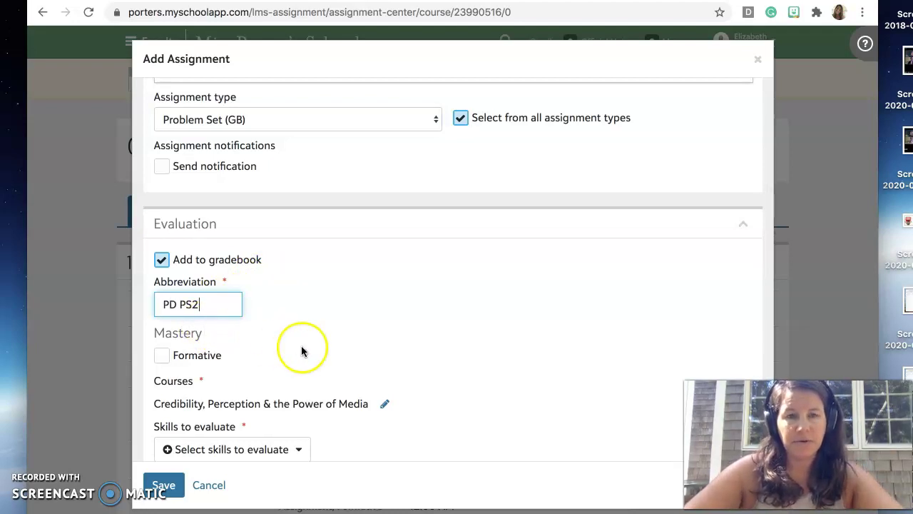
- Open the Learning Objective list for choosing the assignment's skills to evaluate
{"action": "scroll", "coordinate": [301, 347], "scroll_direction": "down", "scroll_amount": 1}
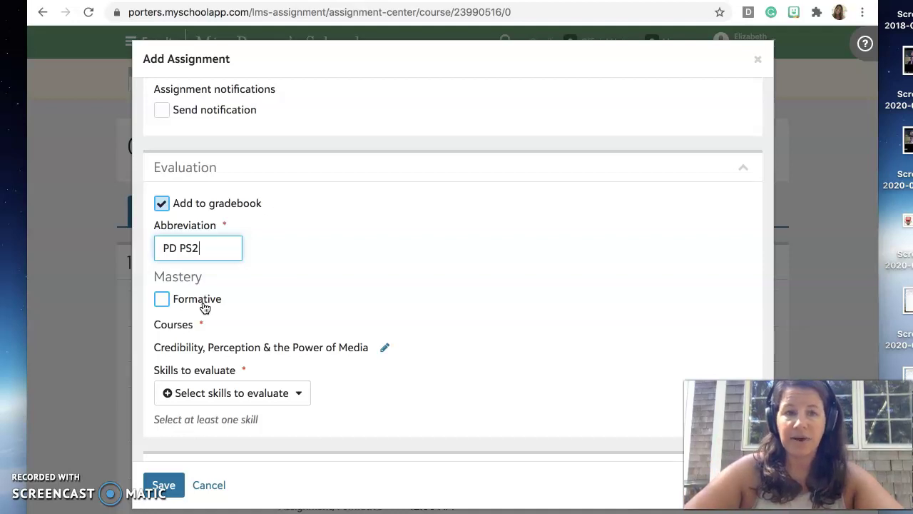
{"action": "scroll", "coordinate": [204, 307], "scroll_direction": "down", "scroll_amount": 3}
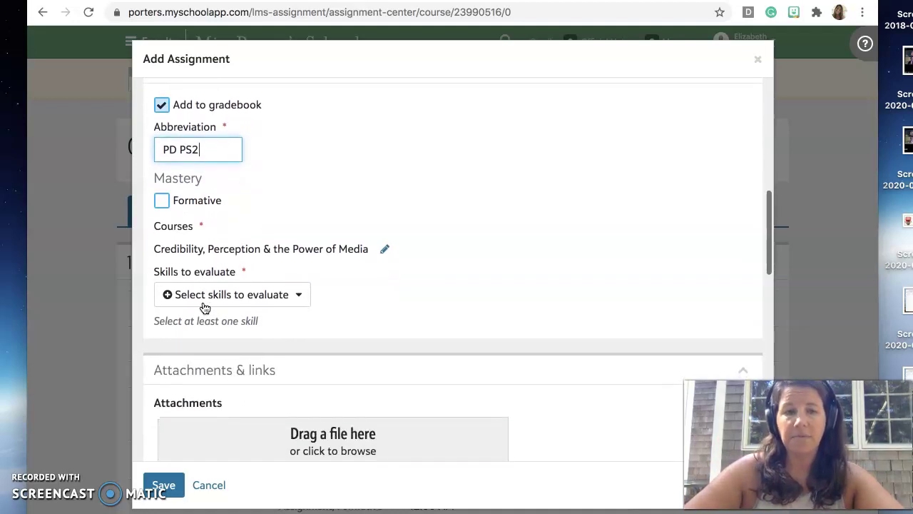
{"action": "scroll", "coordinate": [203, 304], "scroll_direction": "down", "scroll_amount": 1}
{"action": "left_click", "coordinate": [226, 258]}
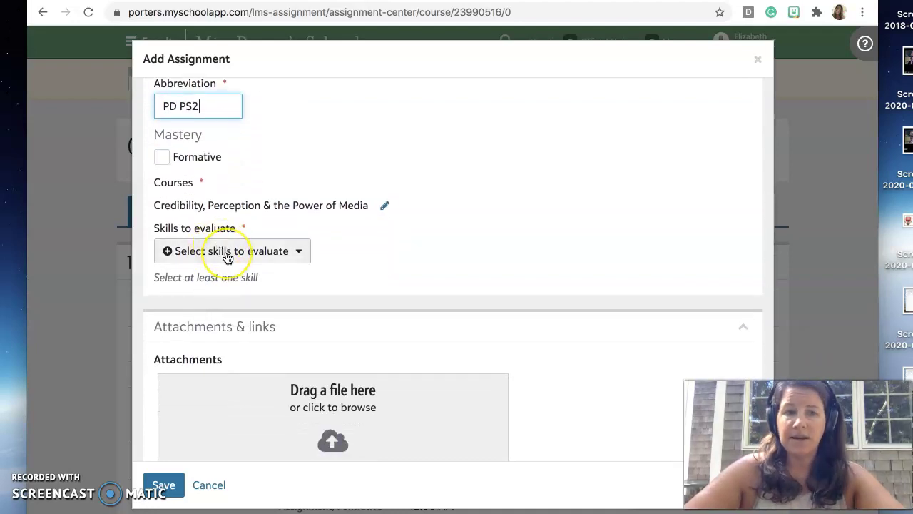
{"action": "left_click", "coordinate": [226, 259]}
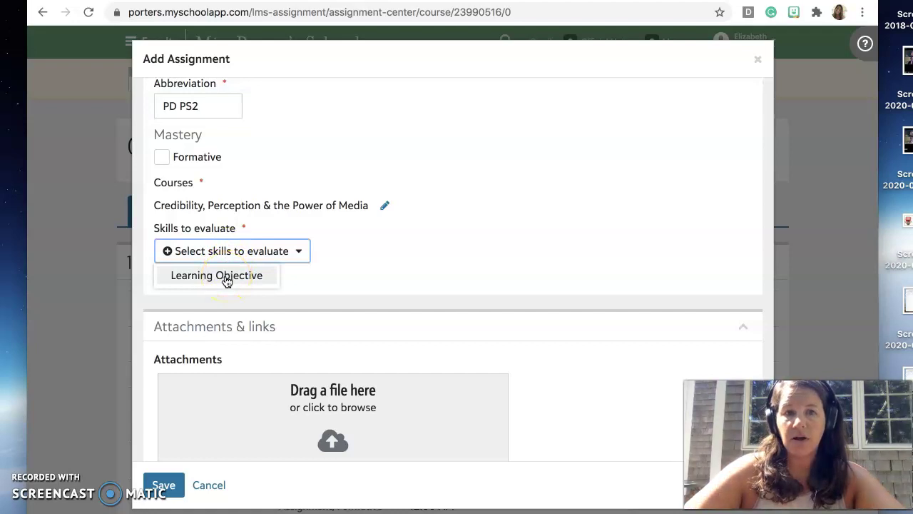
{"action": "left_click", "coordinate": [224, 276]}
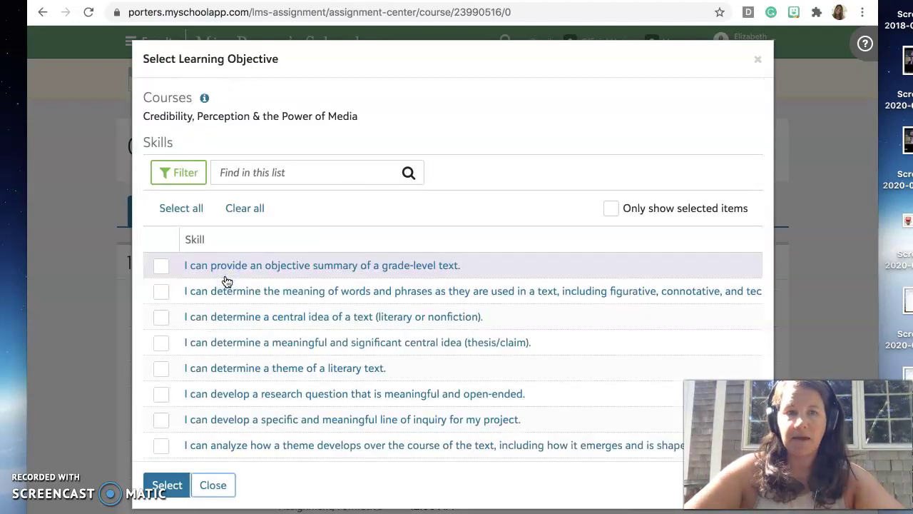
- Look through the course's learning objectives and the Priority Standard options available for filtering them
{"action": "scroll", "coordinate": [222, 334], "scroll_direction": "down", "scroll_amount": 3}
{"action": "scroll", "coordinate": [222, 334], "scroll_direction": "down", "scroll_amount": 8}
{"action": "scroll", "coordinate": [222, 330], "scroll_direction": "down", "scroll_amount": 15}
{"action": "scroll", "coordinate": [222, 330], "scroll_direction": "down", "scroll_amount": 6}
{"action": "scroll", "coordinate": [222, 330], "scroll_direction": "up", "scroll_amount": 14}
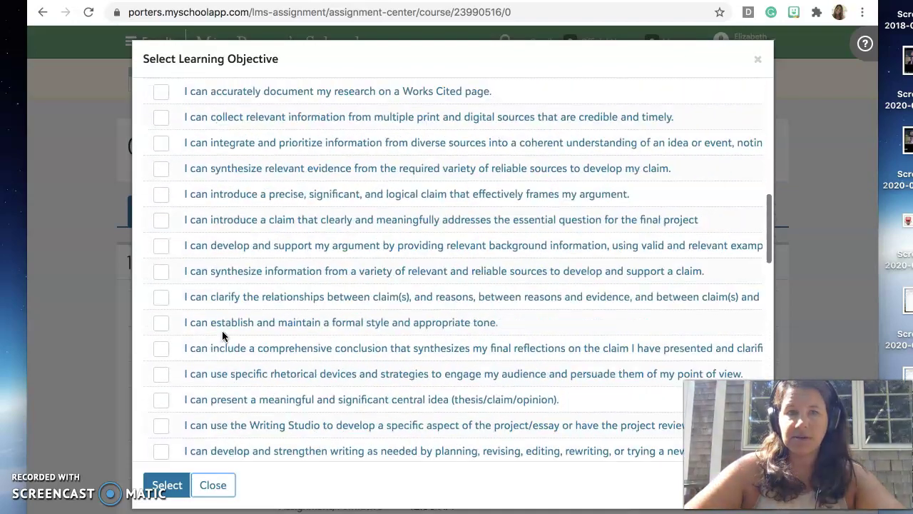
{"action": "scroll", "coordinate": [221, 330], "scroll_direction": "up", "scroll_amount": 20}
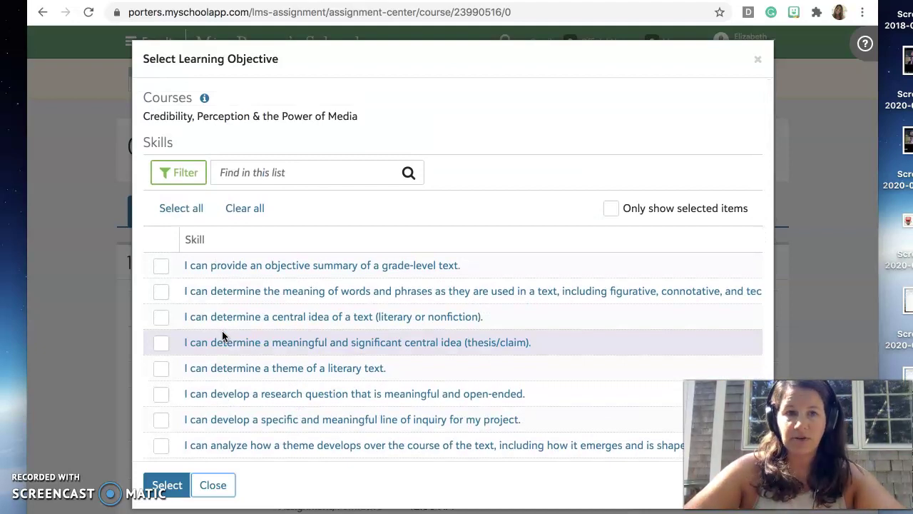
{"action": "left_click", "coordinate": [179, 183]}
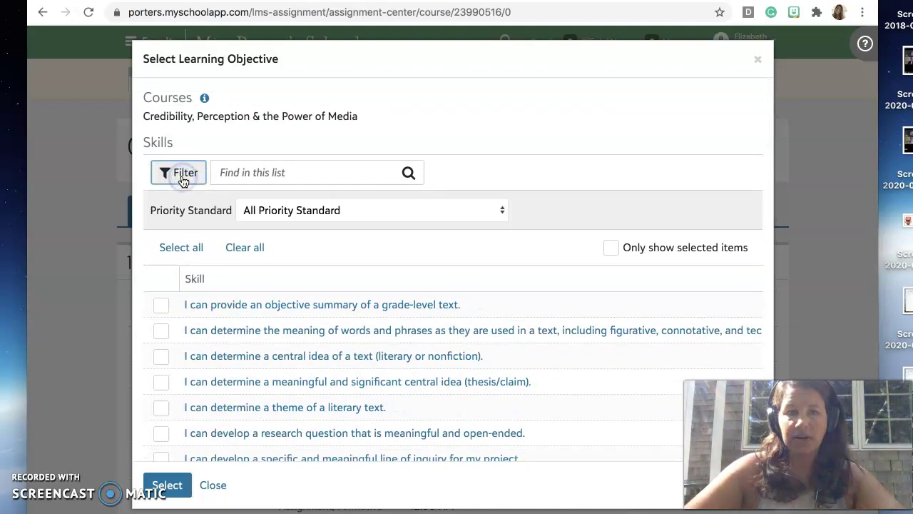
{"action": "left_click", "coordinate": [269, 206]}
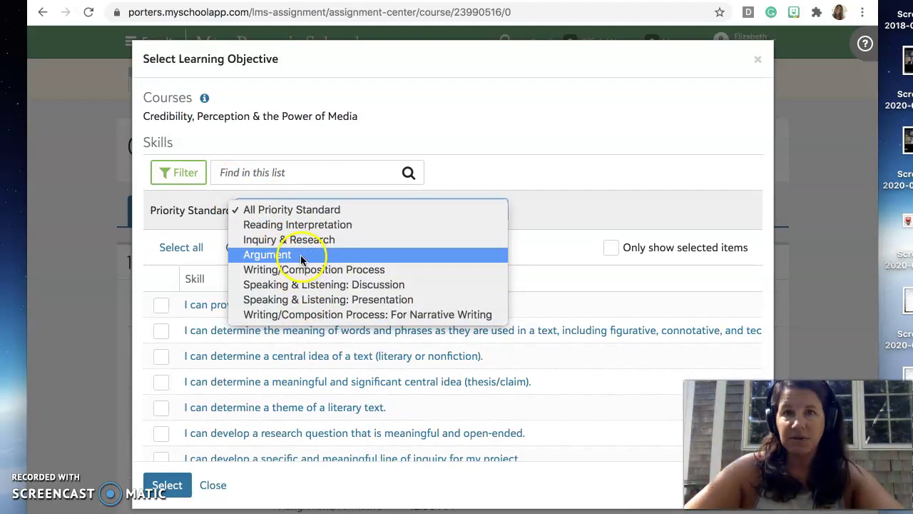
{"action": "left_click", "coordinate": [161, 169]}
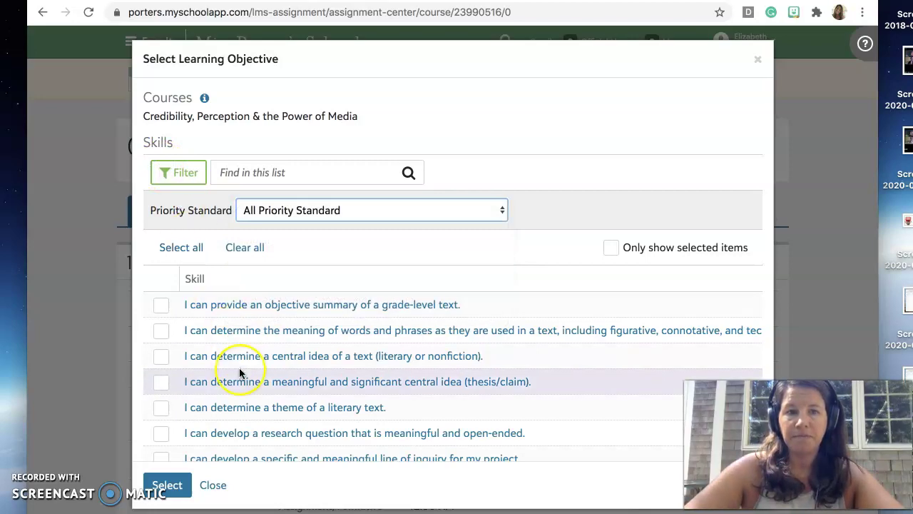
- Add the last four learning objectives as skills to evaluate, from smooth progression of experiences and events to precise words and phrases
{"action": "scroll", "coordinate": [239, 371], "scroll_direction": "down", "scroll_amount": 20}
{"action": "scroll", "coordinate": [239, 371], "scroll_direction": "down", "scroll_amount": 1}
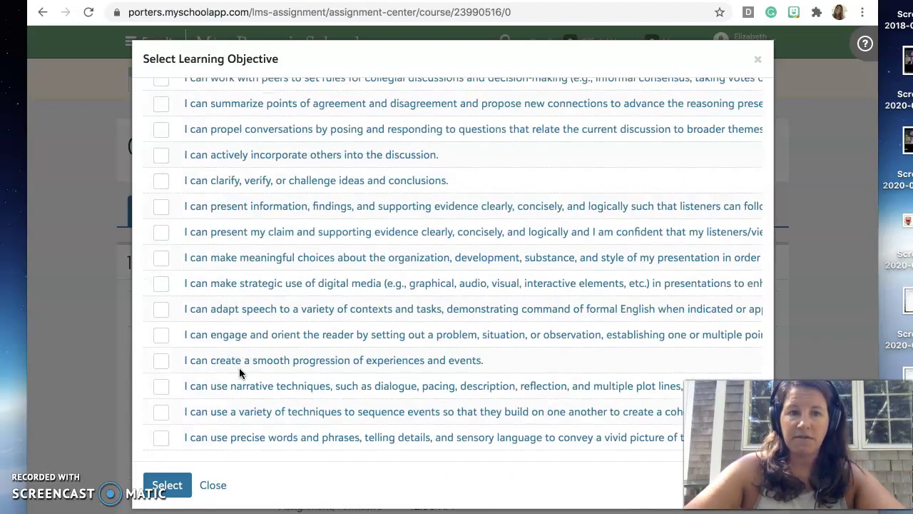
{"action": "left_click", "coordinate": [161, 437]}
{"action": "left_click", "coordinate": [163, 414]}
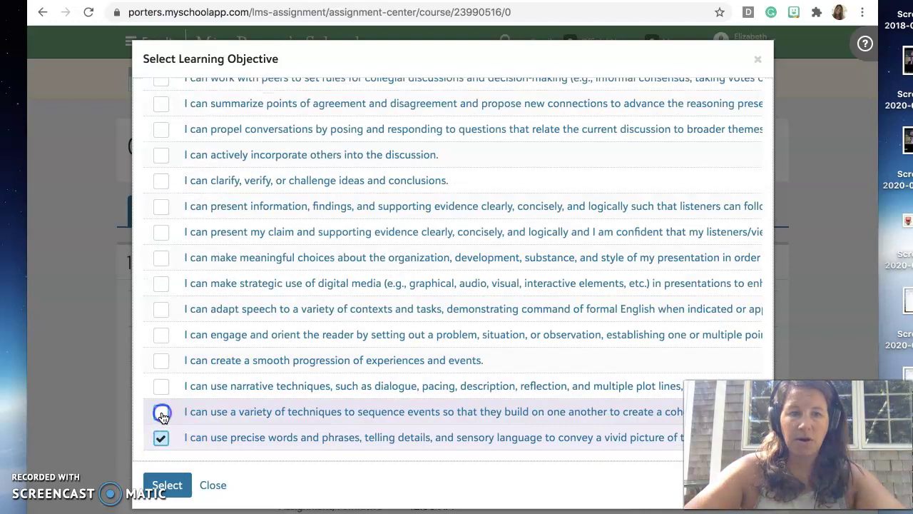
{"action": "left_click", "coordinate": [161, 385]}
{"action": "left_click", "coordinate": [162, 362]}
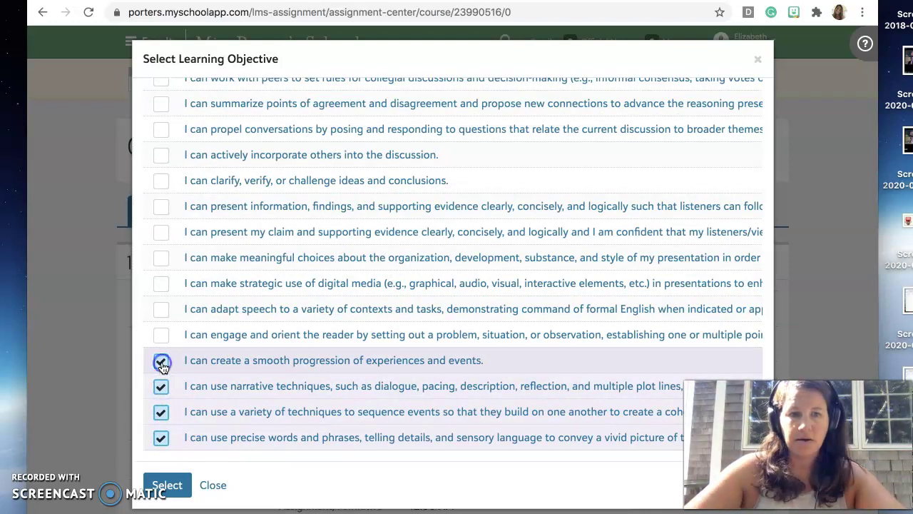
{"action": "left_click", "coordinate": [166, 487]}
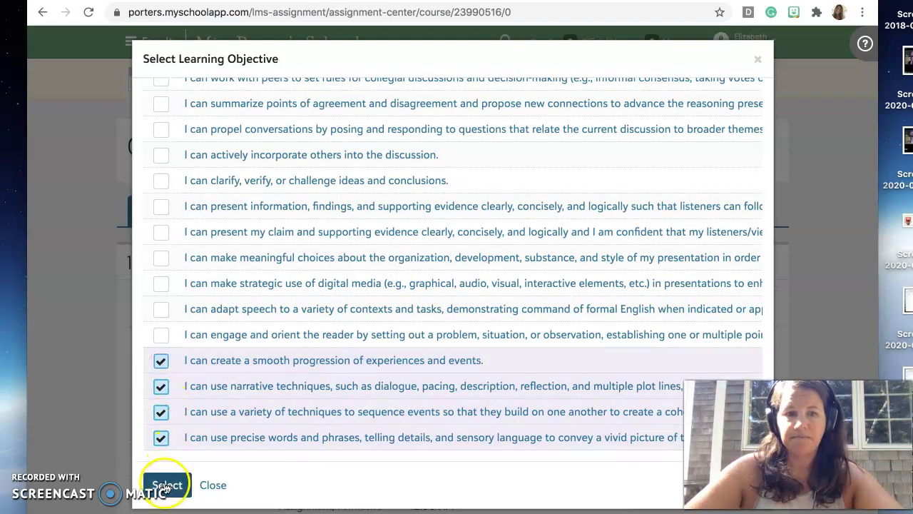
- Set the section's assigned date to 7/14/2020 in the publishing options
{"action": "scroll", "coordinate": [307, 344], "scroll_direction": "down", "scroll_amount": 2}
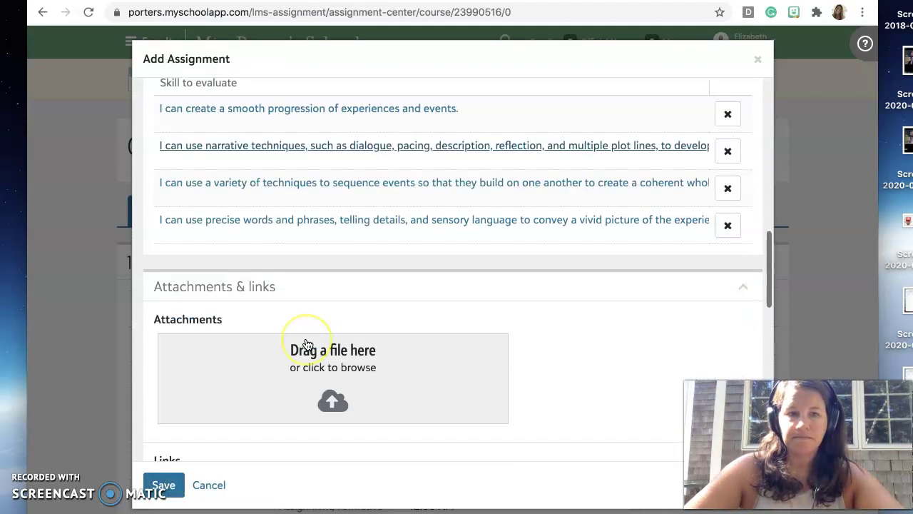
{"action": "scroll", "coordinate": [307, 344], "scroll_direction": "down", "scroll_amount": 10}
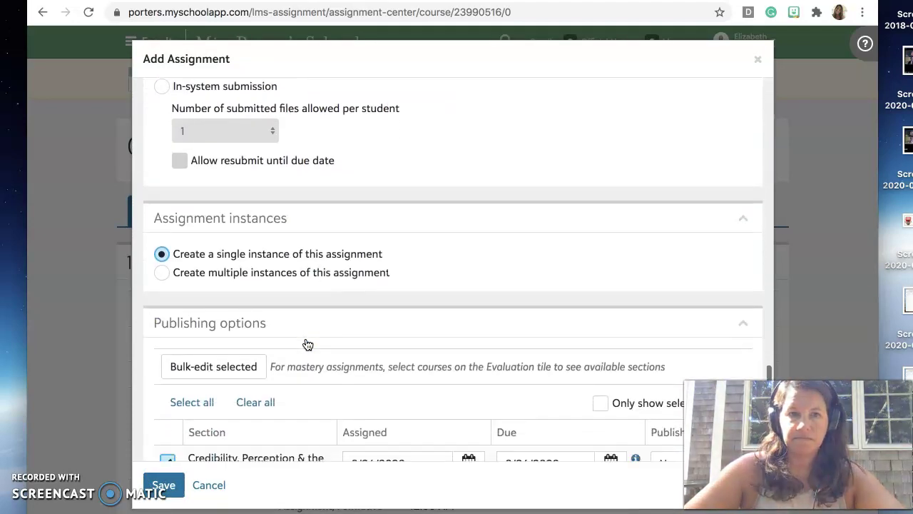
{"action": "scroll", "coordinate": [308, 344], "scroll_direction": "down", "scroll_amount": 2}
{"action": "left_click", "coordinate": [282, 213]}
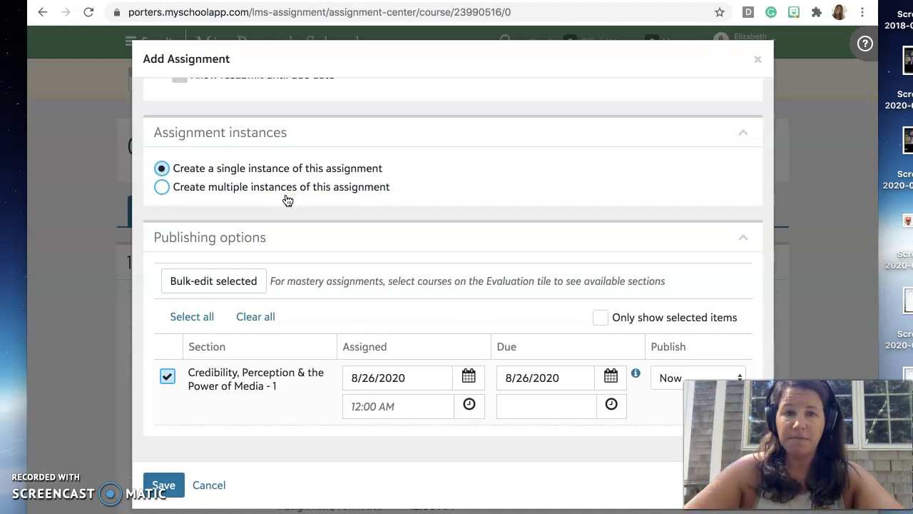
{"action": "left_click", "coordinate": [469, 376]}
{"action": "left_click", "coordinate": [287, 183]}
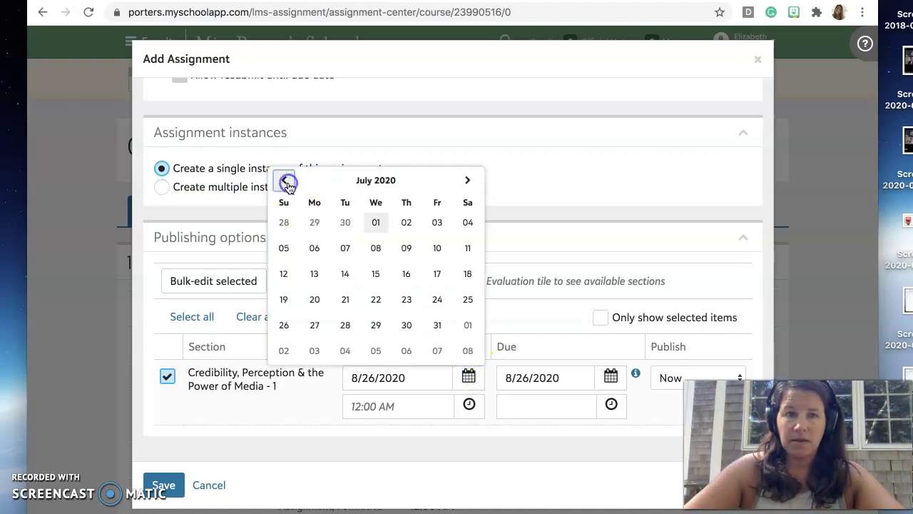
{"action": "left_click", "coordinate": [346, 276]}
- Set the section's due date to 7/16/2020 and save the assignment
{"action": "left_click", "coordinate": [611, 376]}
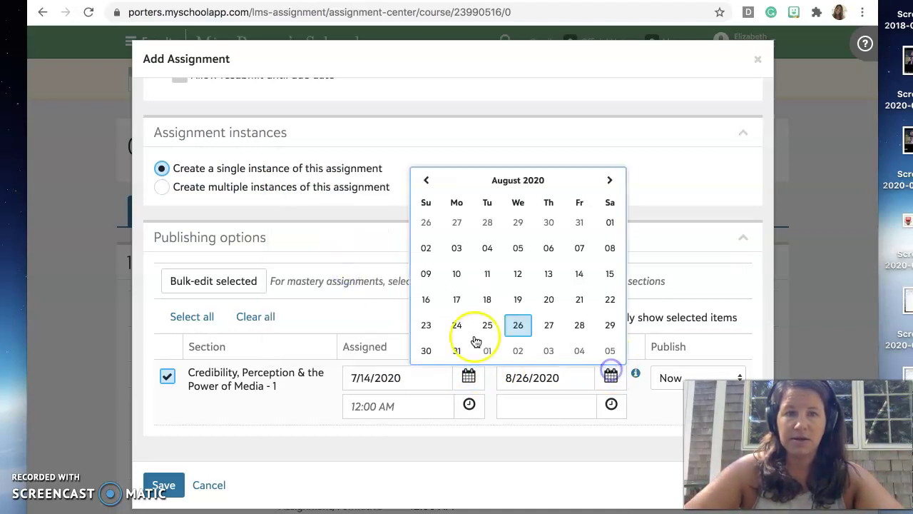
{"action": "left_click", "coordinate": [426, 181]}
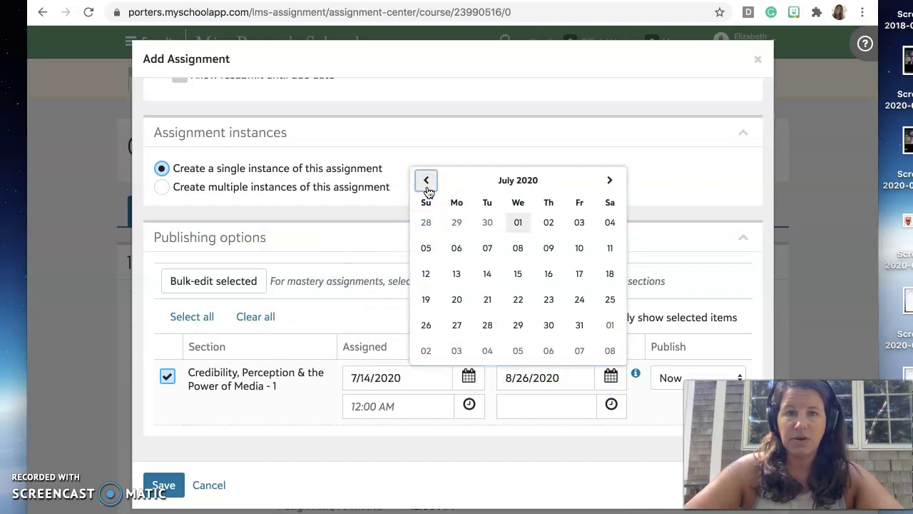
{"action": "left_click", "coordinate": [548, 274]}
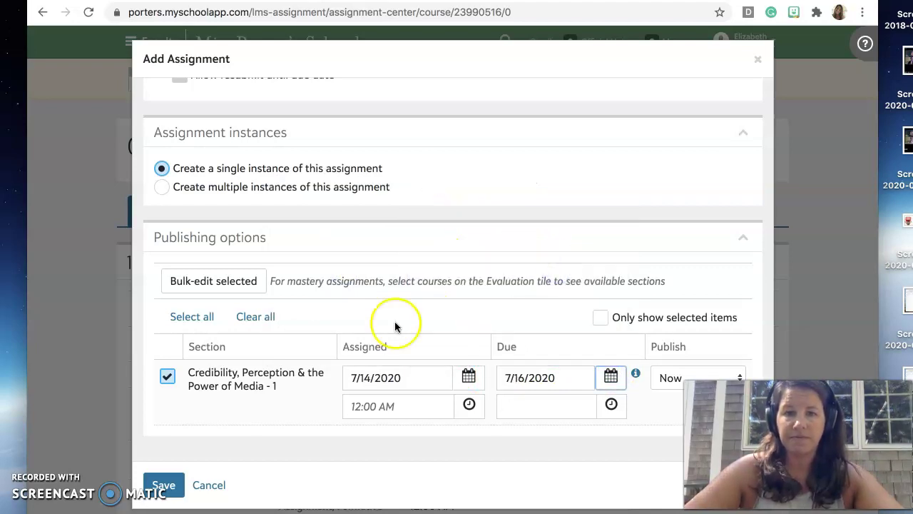
{"action": "left_click", "coordinate": [163, 485]}
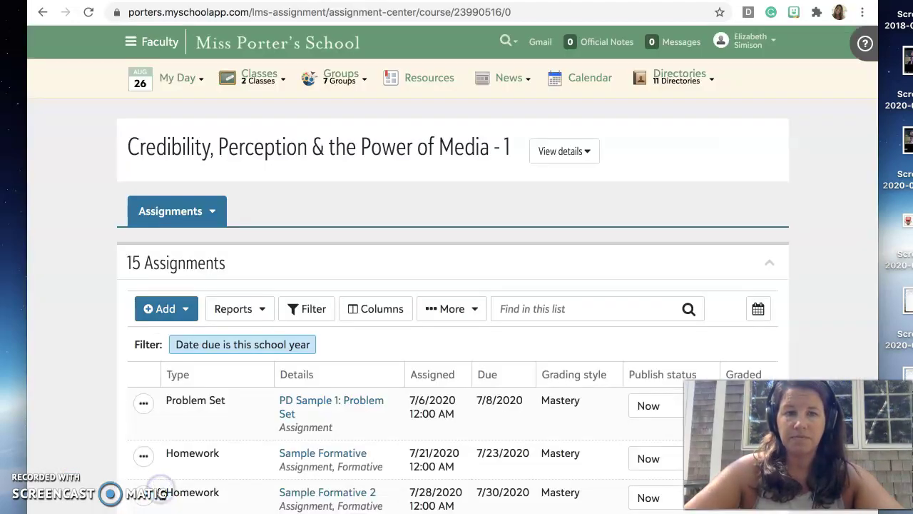
- Open the class gradebook and go to the learning objective columns of PD Sample 2: Problem Set
{"action": "scroll", "coordinate": [163, 493], "scroll_direction": "down", "scroll_amount": 3}
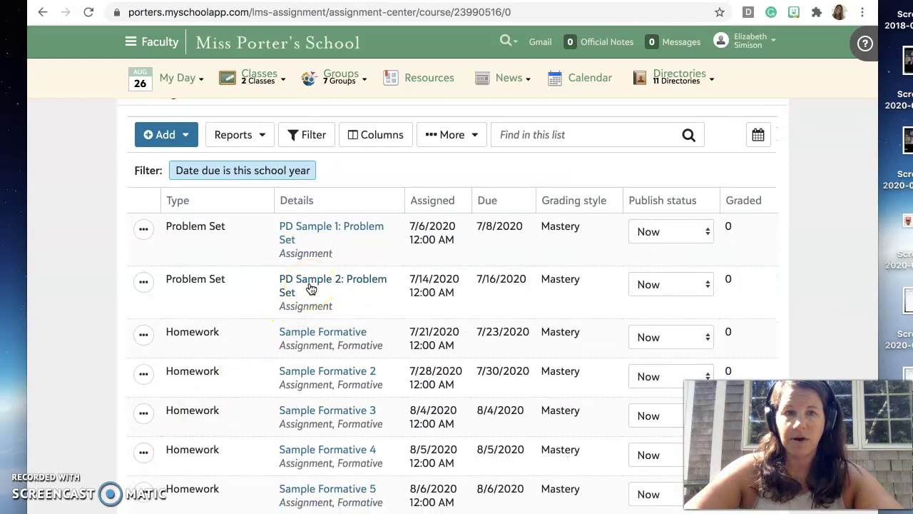
{"action": "scroll", "coordinate": [310, 288], "scroll_direction": "up", "scroll_amount": 2}
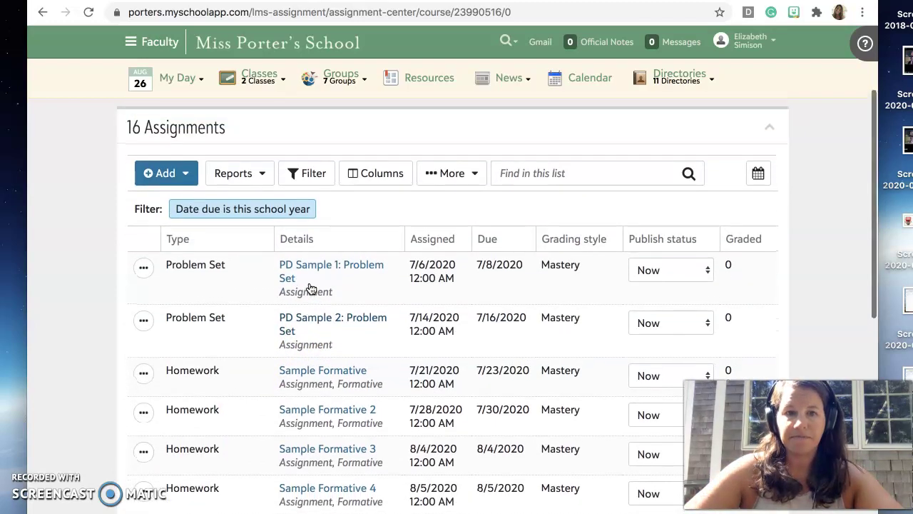
{"action": "scroll", "coordinate": [309, 288], "scroll_direction": "up", "scroll_amount": 3}
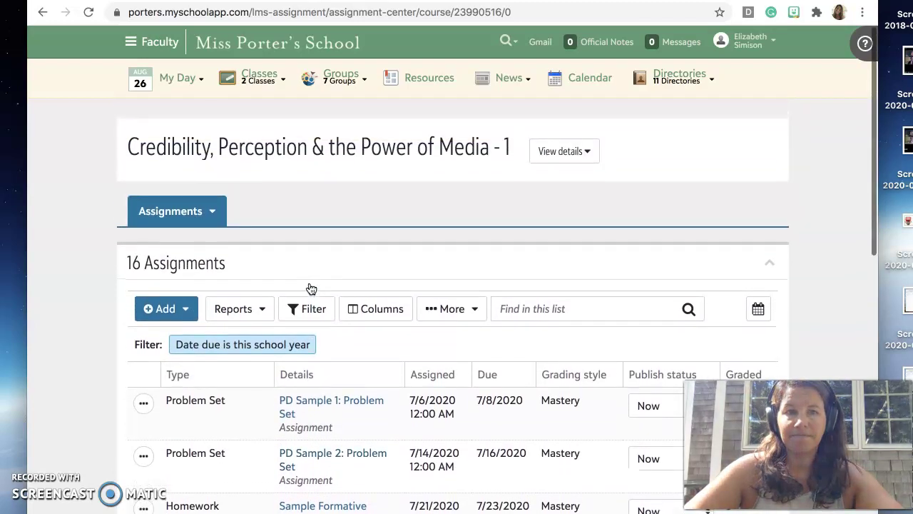
{"action": "left_click", "coordinate": [279, 266]}
{"action": "left_click", "coordinate": [204, 212]}
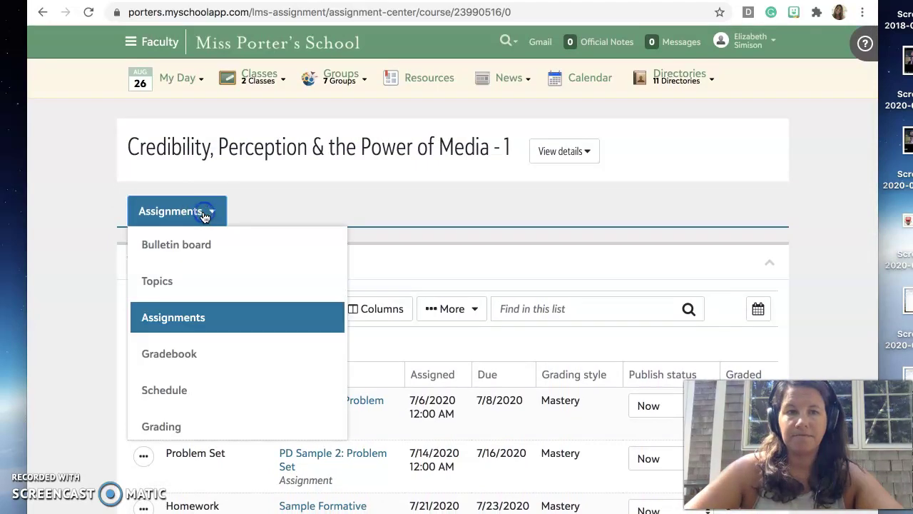
{"action": "left_click", "coordinate": [174, 354]}
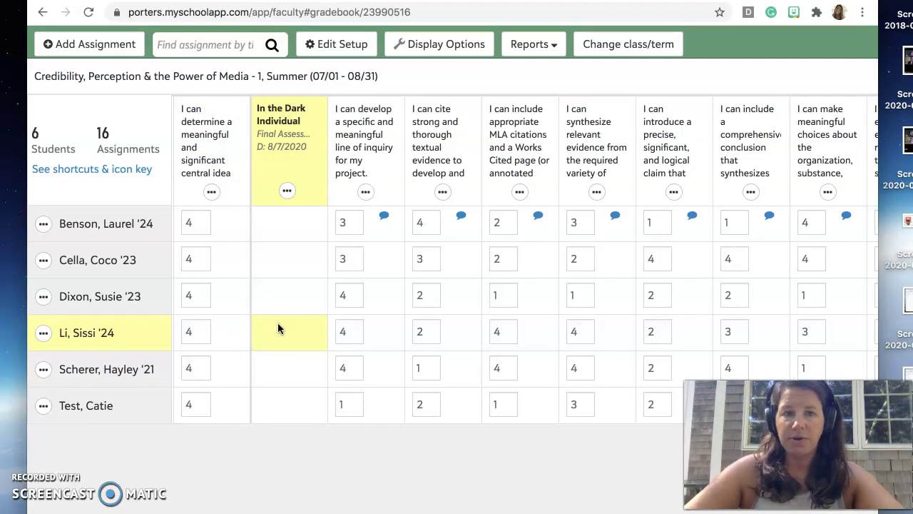
{"action": "scroll", "coordinate": [278, 328], "scroll_direction": "left", "scroll_amount": 10}
{"action": "scroll", "coordinate": [278, 329], "scroll_direction": "left", "scroll_amount": 9}
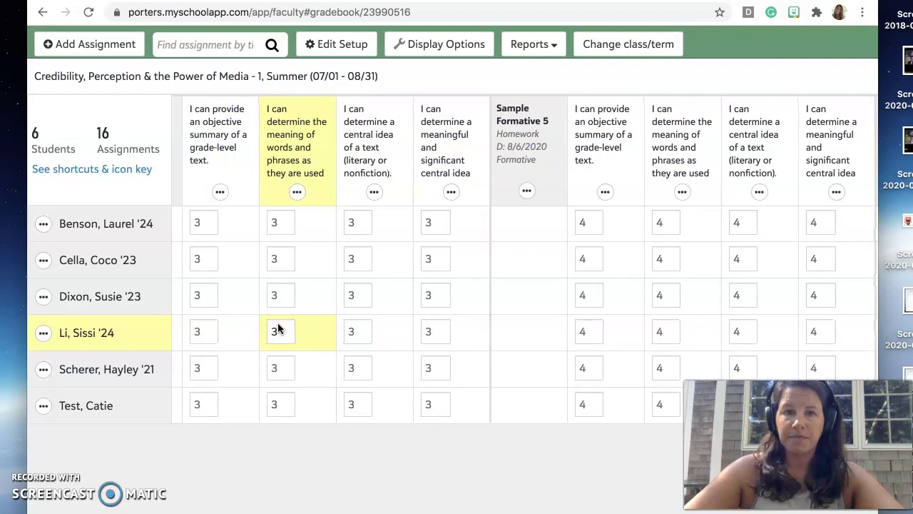
{"action": "scroll", "coordinate": [278, 328], "scroll_direction": "left", "scroll_amount": 10}
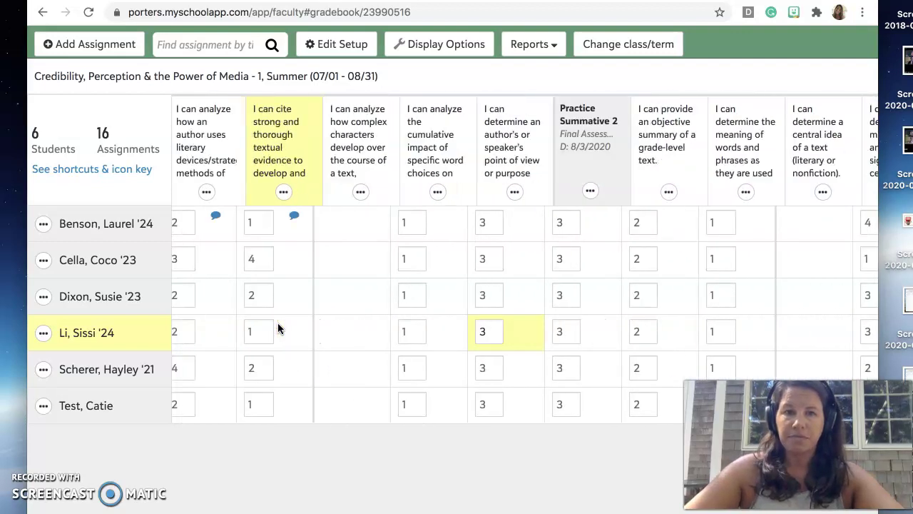
{"action": "scroll", "coordinate": [277, 328], "scroll_direction": "right", "scroll_amount": 4}
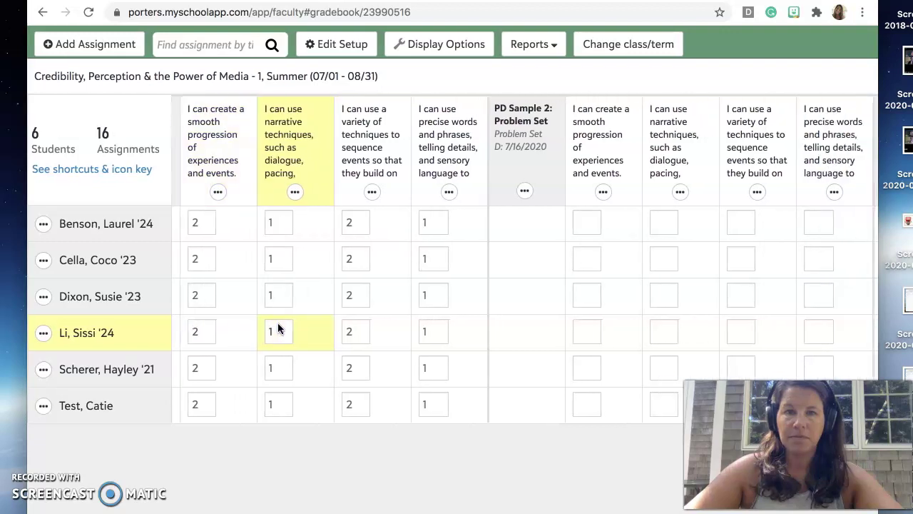
{"action": "scroll", "coordinate": [278, 324], "scroll_direction": "right", "scroll_amount": 2}
{"action": "left_click", "coordinate": [544, 295]}
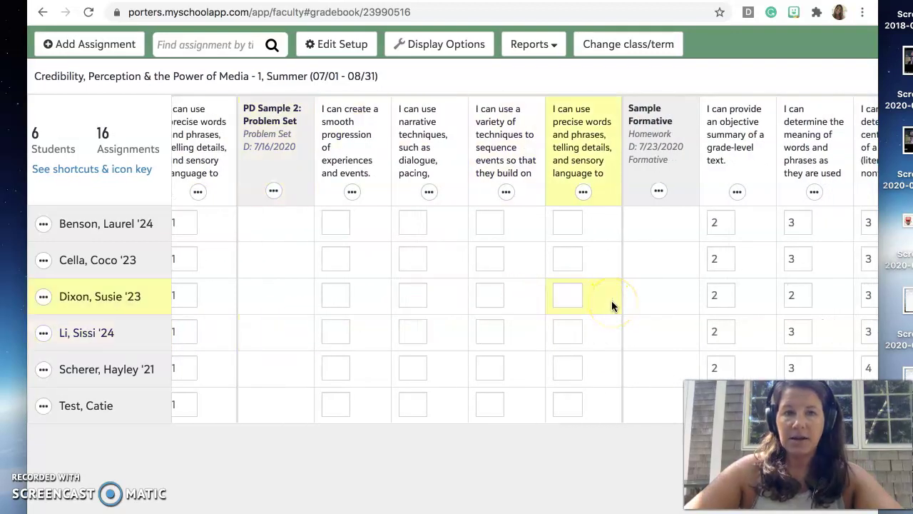
- Rate the first listed student 2 on the smooth progression objective of PD Sample 2: Problem Set
{"action": "left_click", "coordinate": [341, 225]}
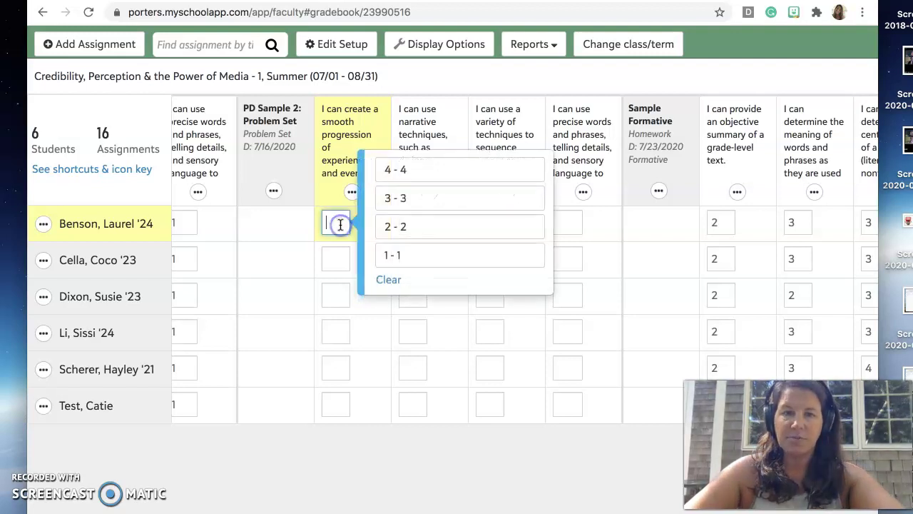
{"action": "left_click", "coordinate": [402, 223]}
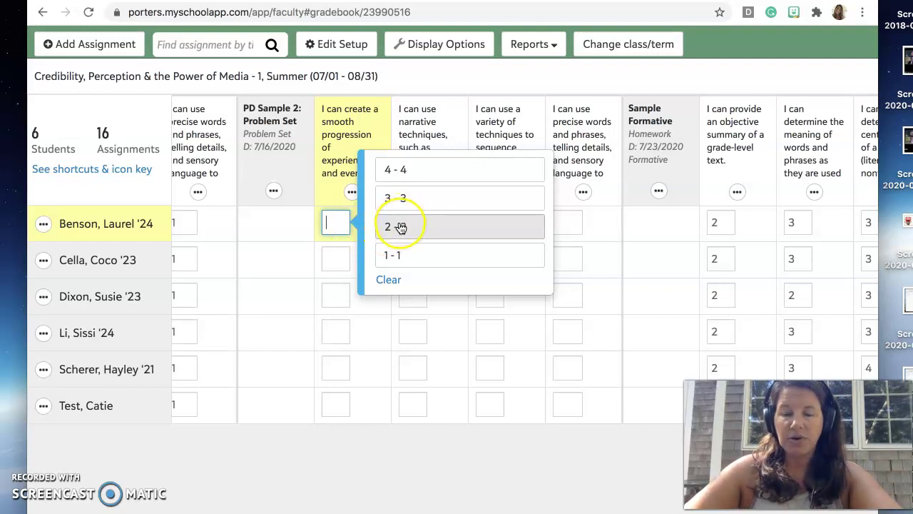
{"action": "left_click", "coordinate": [401, 227]}
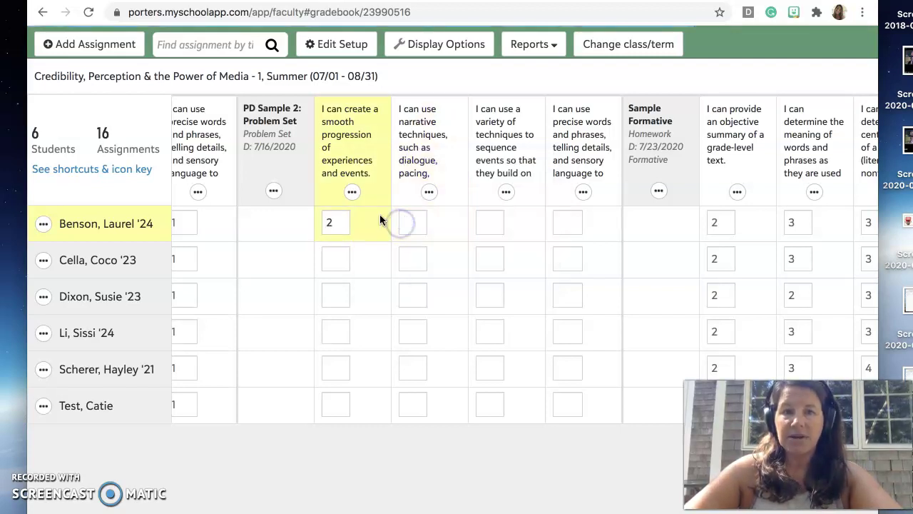
- Bulk evaluate all students with a rating of 3 on the smooth progression objective of PD Sample 2: Problem Set
{"action": "left_click", "coordinate": [352, 193]}
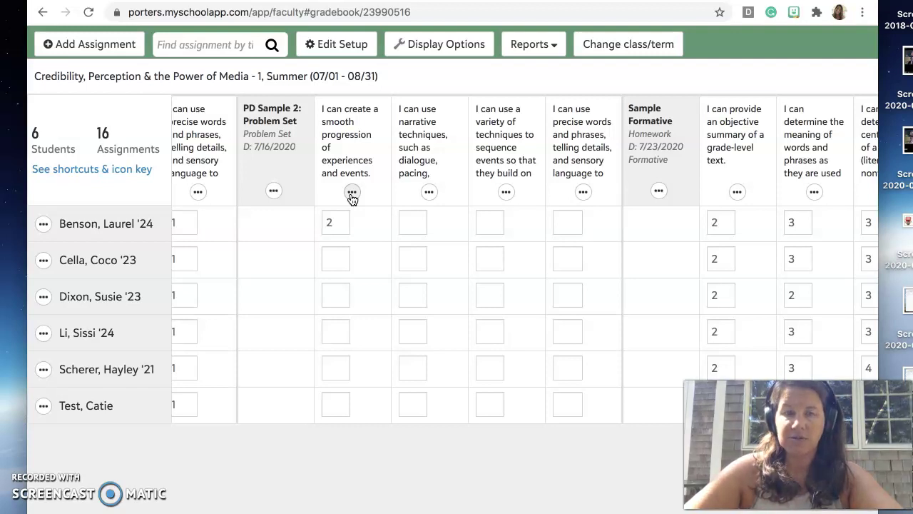
{"action": "left_click", "coordinate": [352, 194]}
{"action": "left_click", "coordinate": [360, 213]}
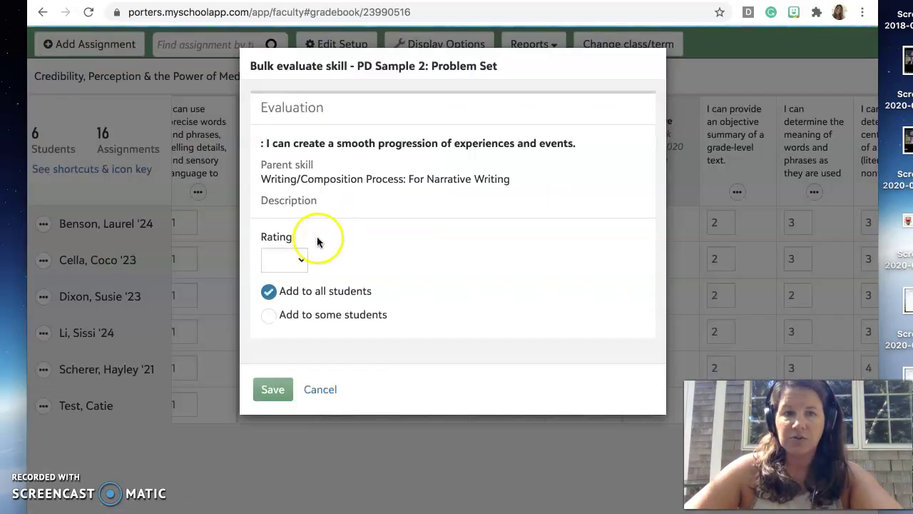
{"action": "left_click", "coordinate": [296, 258]}
{"action": "left_click", "coordinate": [294, 288]}
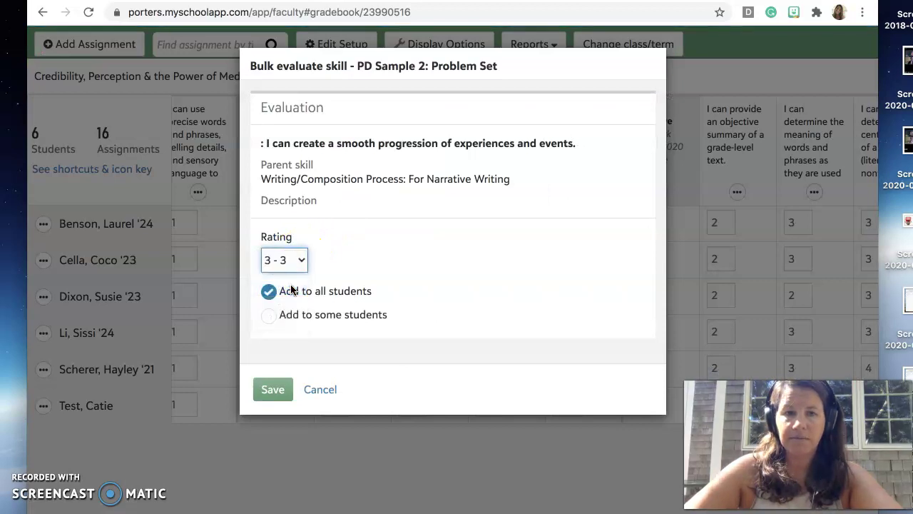
{"action": "left_click", "coordinate": [272, 389]}
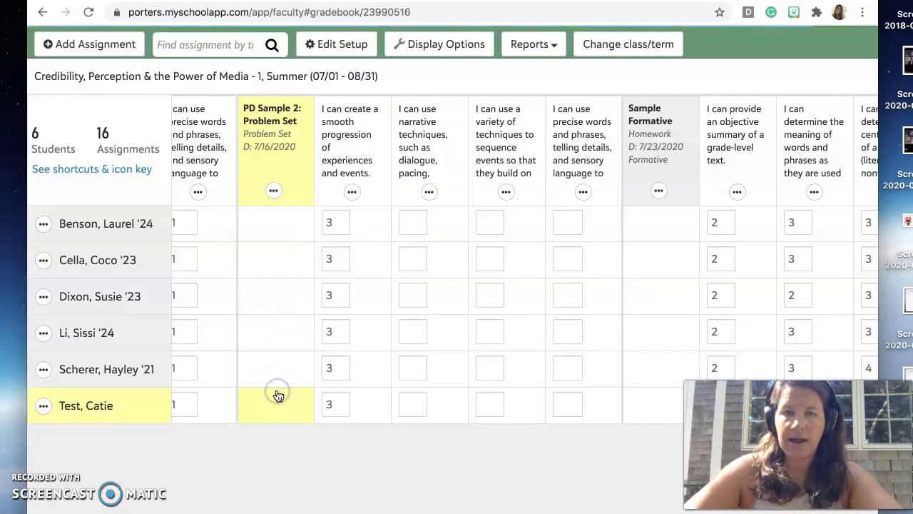
- Add the comment "Sample Comments" to the first listed student's smooth progression rating and preview it in the gradebook
{"action": "left_click", "coordinate": [373, 220]}
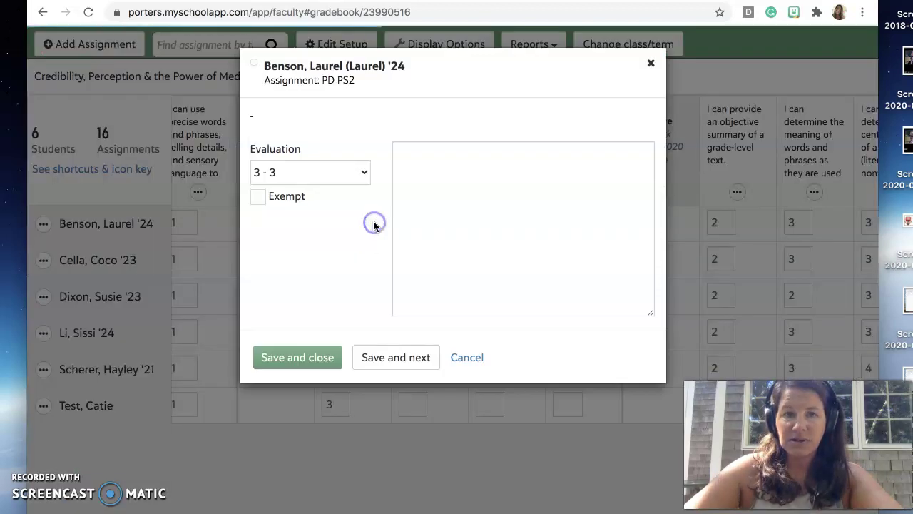
{"action": "left_click", "coordinate": [424, 188]}
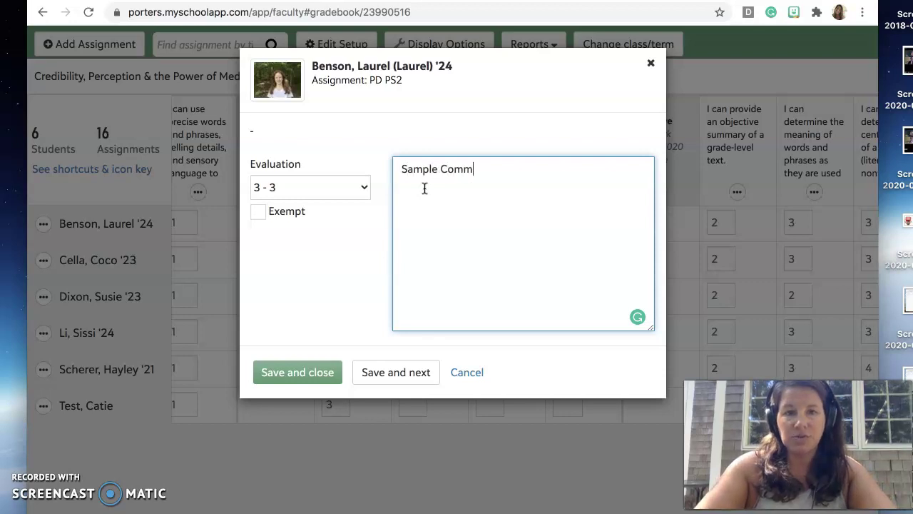
{"action": "left_click", "coordinate": [316, 372]}
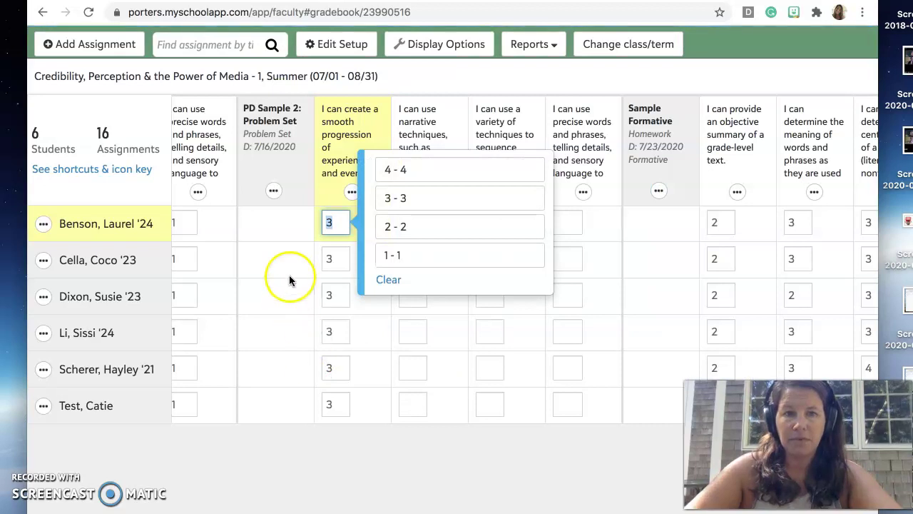
{"action": "left_click", "coordinate": [355, 257]}
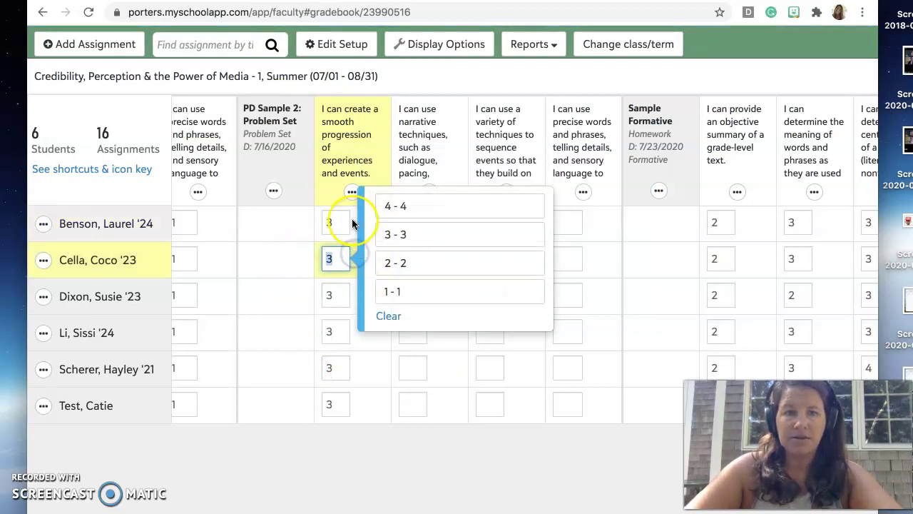
{"action": "left_click", "coordinate": [355, 224]}
{"action": "left_click", "coordinate": [375, 309]}
{"action": "mouse_move", "coordinate": [370, 220]}
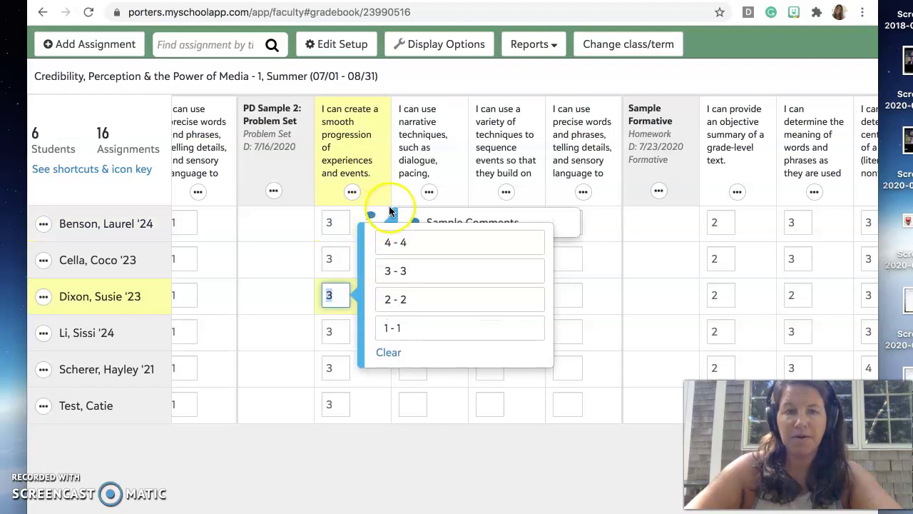
- Bulk evaluate all students with a rating of 4 on the problem set's narrative techniques objective
{"action": "left_click", "coordinate": [429, 192]}
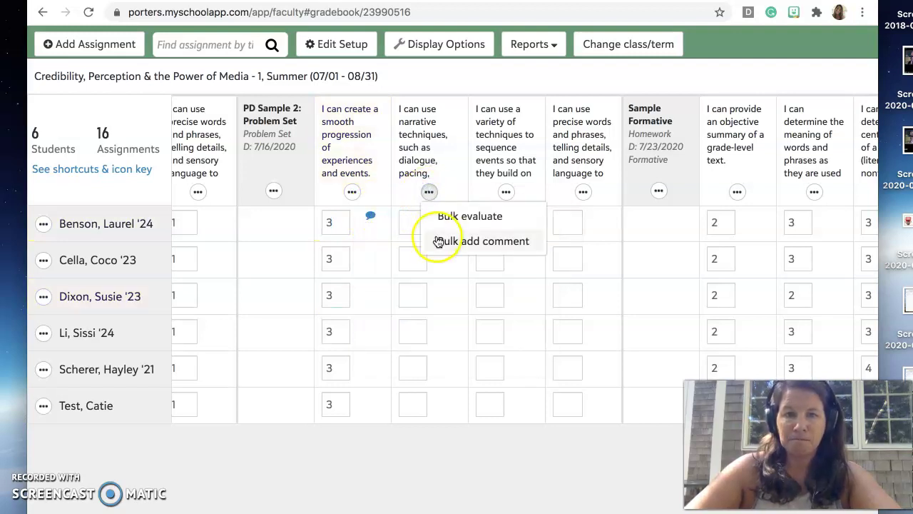
{"action": "left_click", "coordinate": [443, 219]}
{"action": "left_click", "coordinate": [299, 289]}
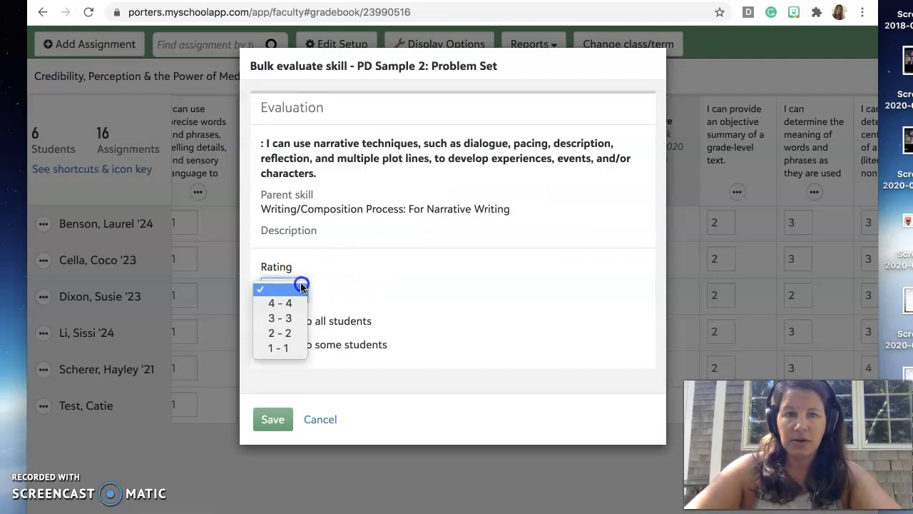
{"action": "left_click", "coordinate": [288, 304]}
{"action": "left_click", "coordinate": [269, 419]}
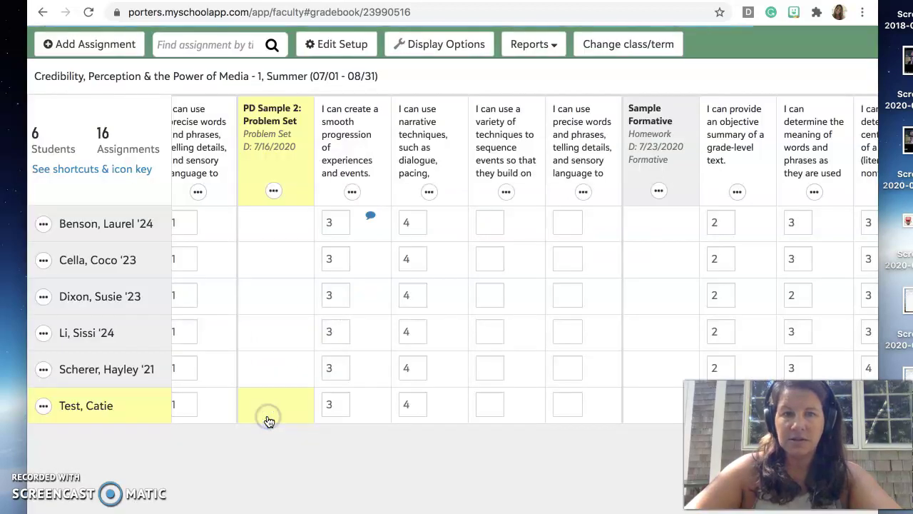
- Bulk evaluate all students with a rating of 3 on the objective about using a variety of techniques to sequence events
{"action": "left_click", "coordinate": [506, 191]}
{"action": "left_click", "coordinate": [509, 217]}
{"action": "left_click", "coordinate": [289, 276]}
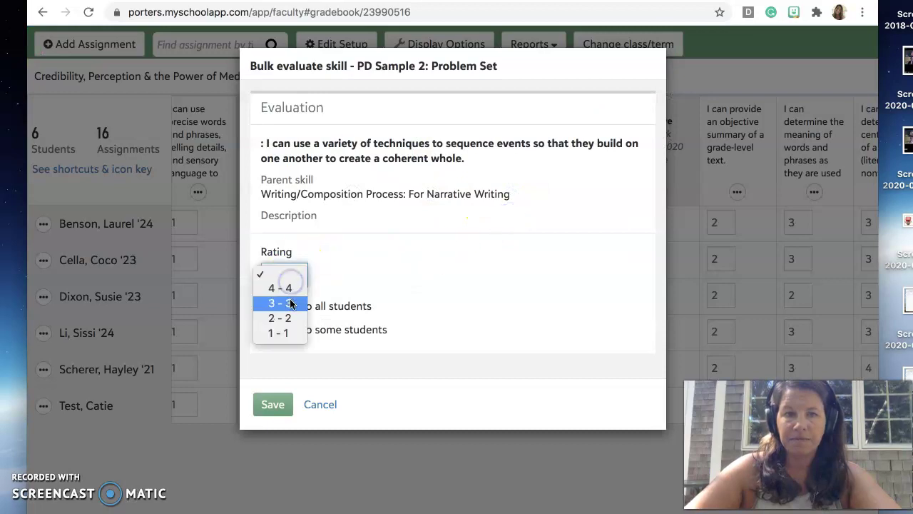
{"action": "left_click", "coordinate": [289, 302]}
{"action": "left_click", "coordinate": [279, 404]}
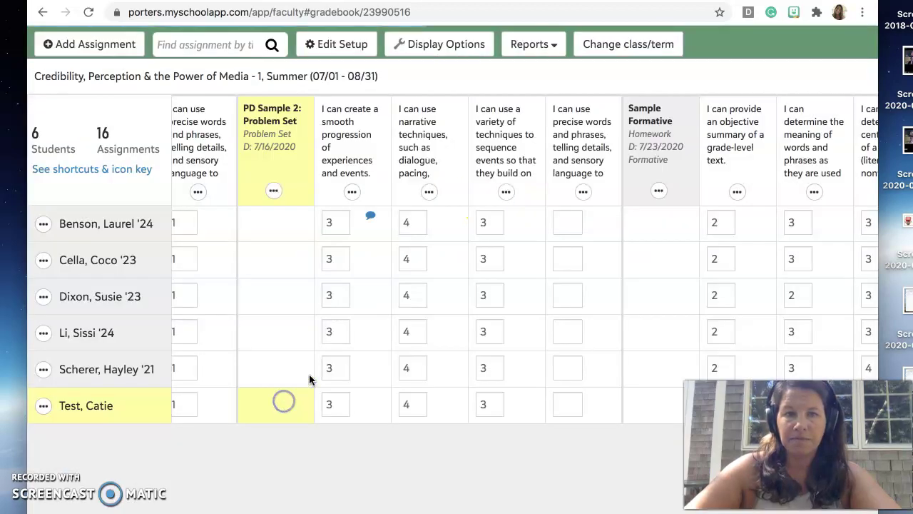
{"action": "left_click", "coordinate": [583, 191]}
{"action": "left_click", "coordinate": [594, 216]}
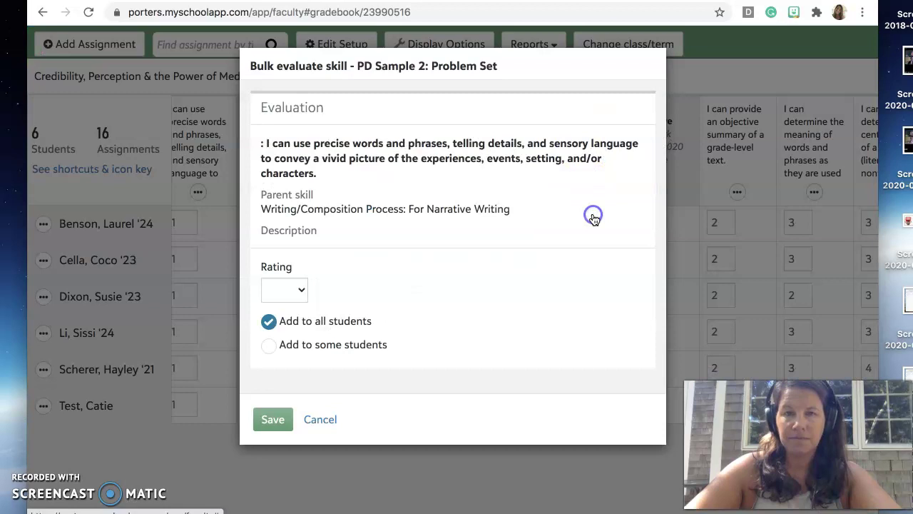
{"action": "left_click", "coordinate": [266, 419]}
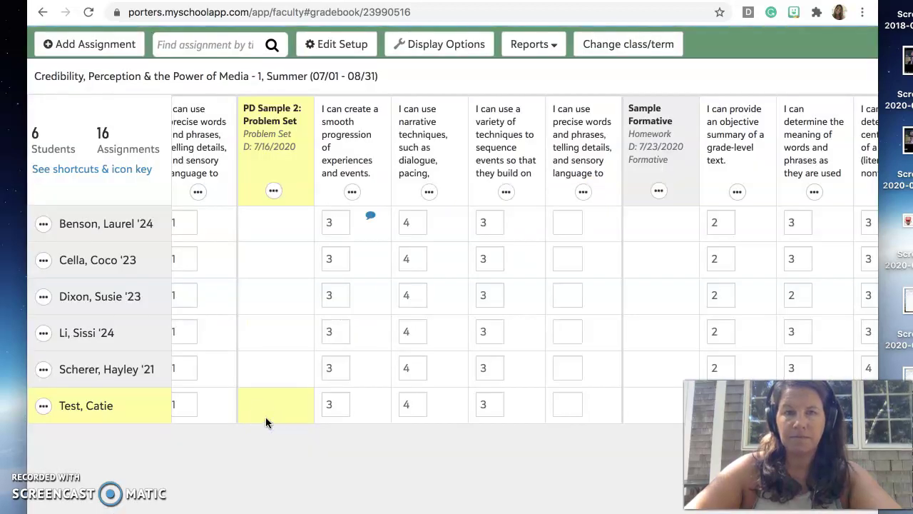
- Bulk evaluate all students with a rating of 3 on the problem set's precise words and phrases objective
{"action": "left_click", "coordinate": [583, 192]}
{"action": "left_click", "coordinate": [592, 216]}
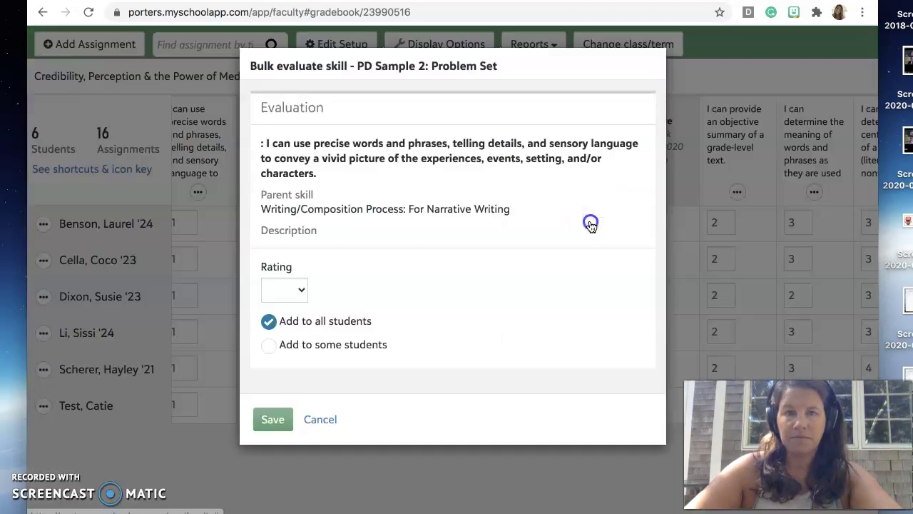
{"action": "left_click", "coordinate": [280, 288]}
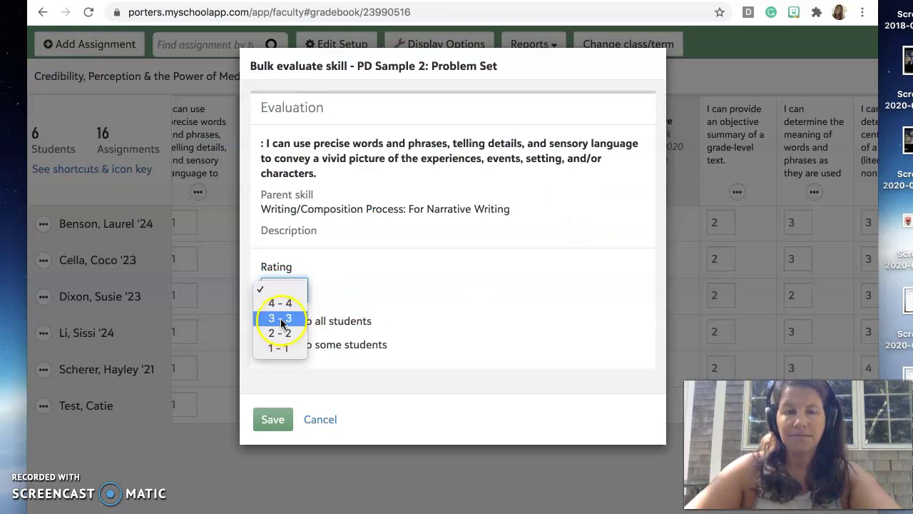
{"action": "left_click", "coordinate": [281, 321]}
{"action": "left_click", "coordinate": [270, 419]}
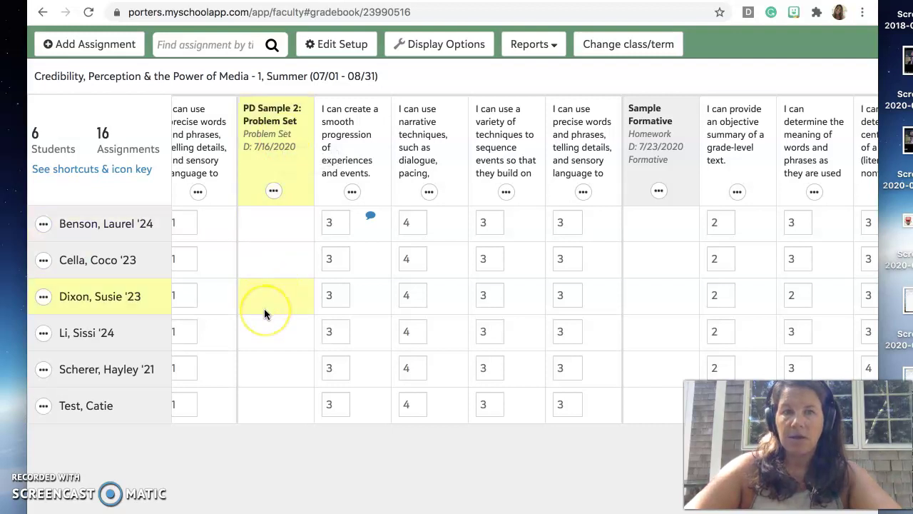
- Leave the gradebook and open the roster of the Credibility, Perception & the Power of Media class
{"action": "scroll", "coordinate": [264, 308], "scroll_direction": "left", "scroll_amount": 5}
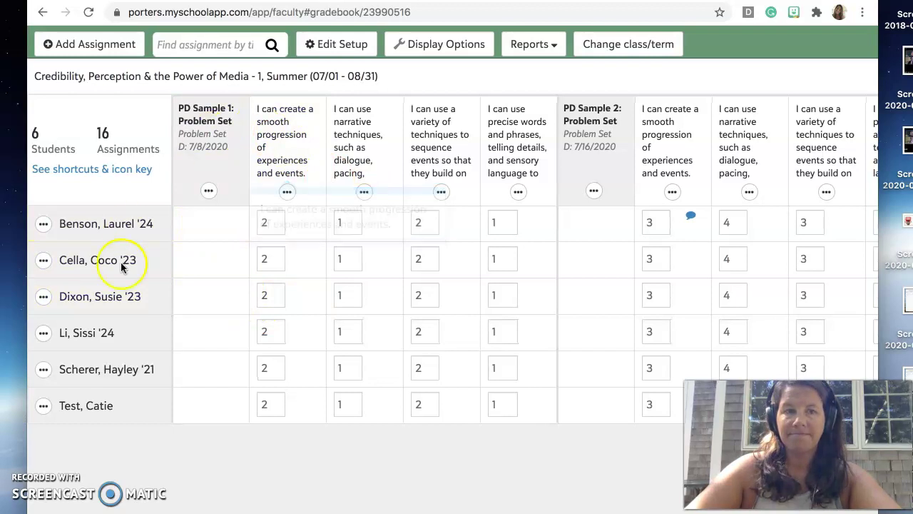
{"action": "scroll", "coordinate": [120, 283], "scroll_direction": "left", "scroll_amount": 10}
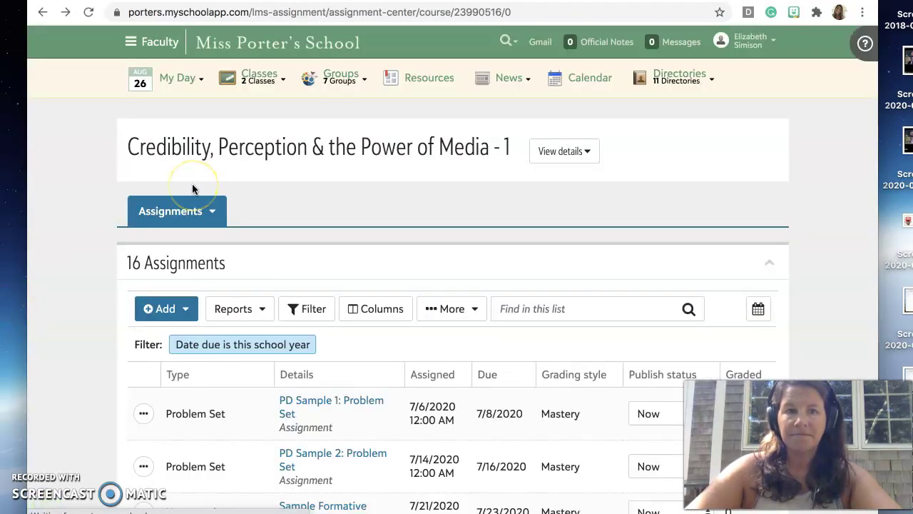
{"action": "mouse_move", "coordinate": [257, 97]}
{"action": "left_click", "coordinate": [251, 115]}
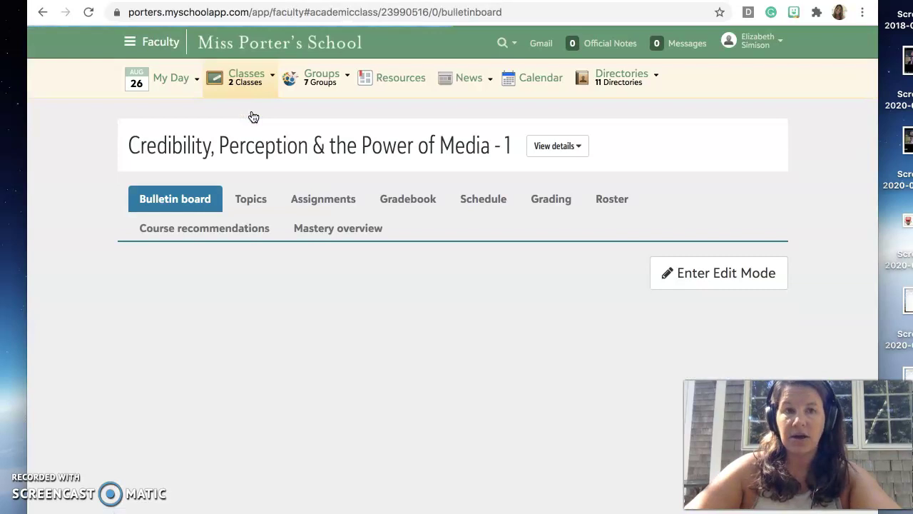
{"action": "left_click", "coordinate": [488, 196]}
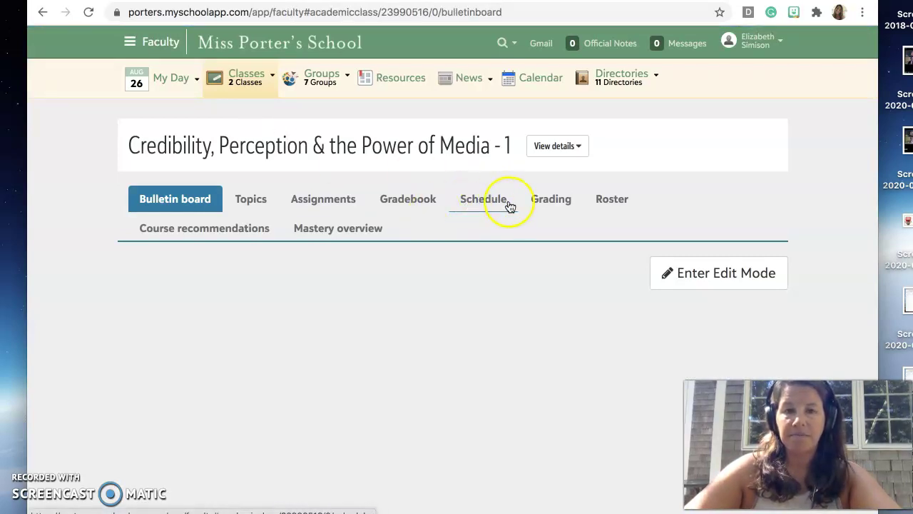
{"action": "left_click", "coordinate": [601, 207]}
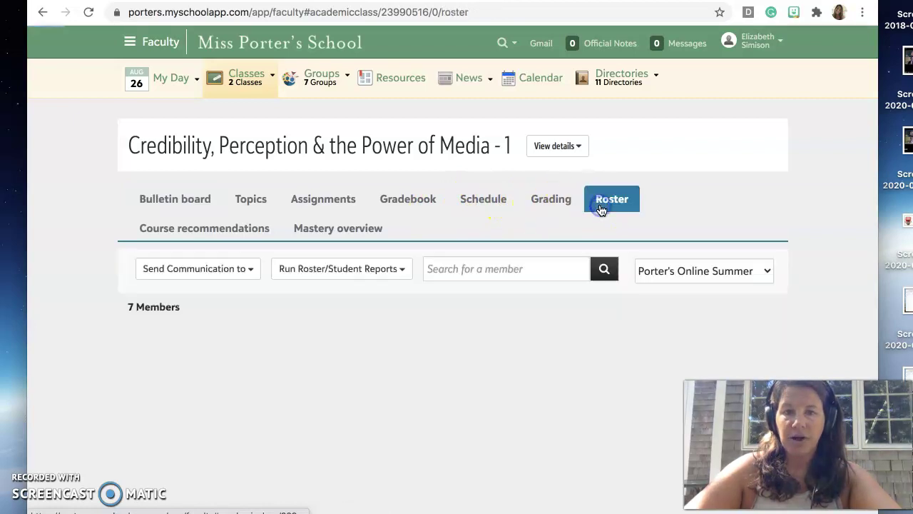
- View the first listed student's profile from the class roster and show their learning progression
{"action": "scroll", "coordinate": [509, 336], "scroll_direction": "down", "scroll_amount": 1}
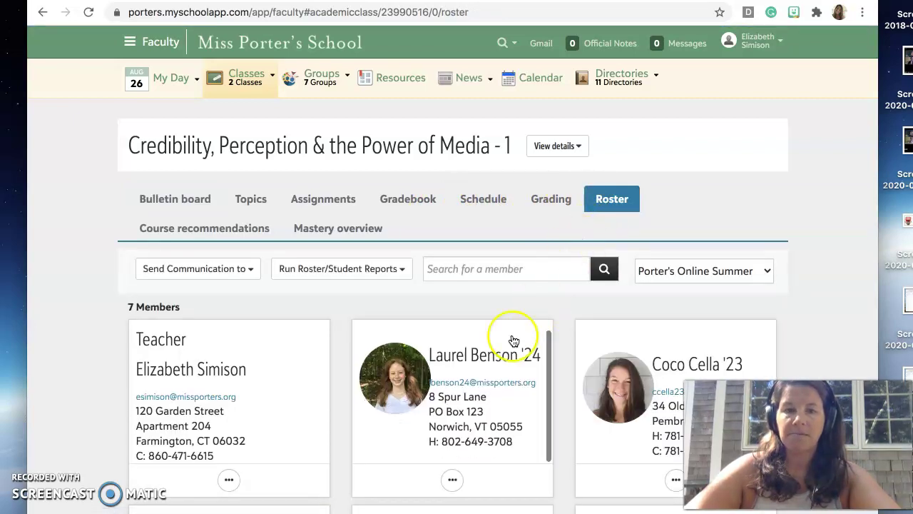
{"action": "left_click", "coordinate": [454, 483]}
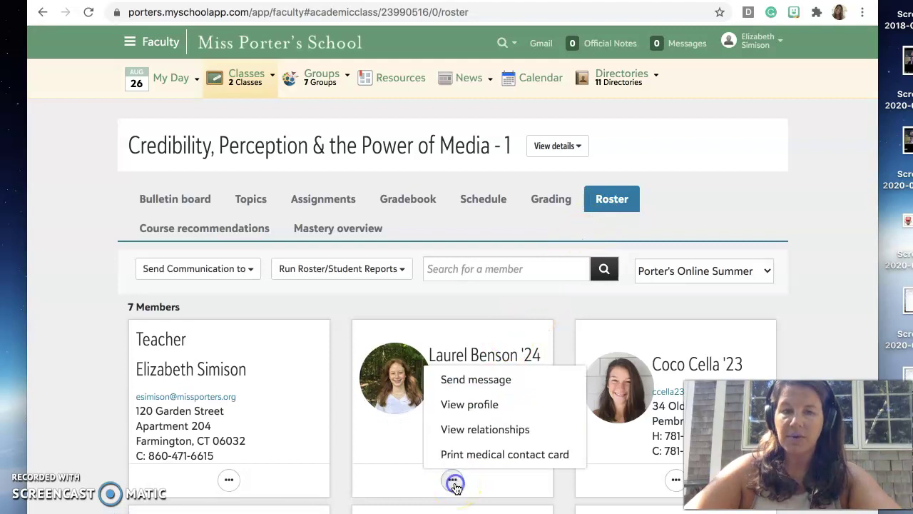
{"action": "left_click", "coordinate": [474, 404]}
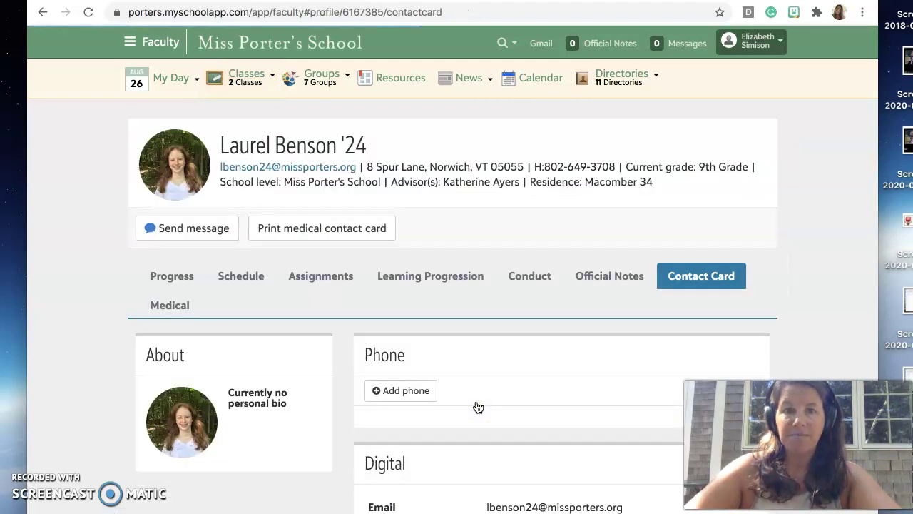
{"action": "left_click", "coordinate": [455, 277]}
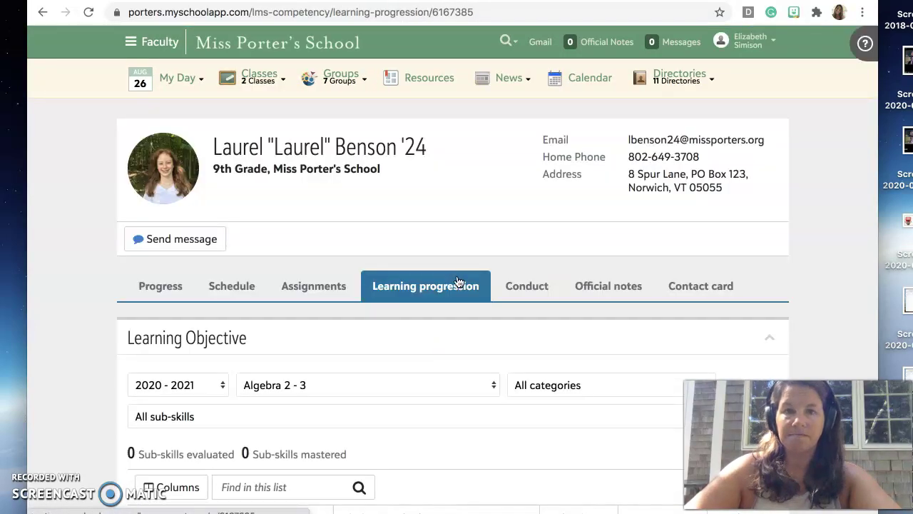
- Show the student's learning progression for Credibility, Perception & the Power of Media - 1 and review the evaluated learning objectives
{"action": "left_click", "coordinate": [379, 378]}
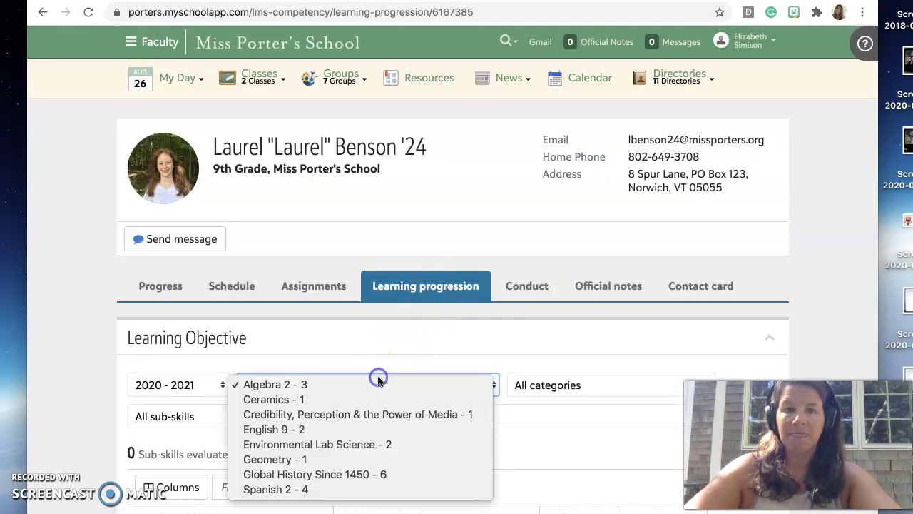
{"action": "left_click", "coordinate": [369, 415]}
{"action": "scroll", "coordinate": [367, 418], "scroll_direction": "down", "scroll_amount": 3}
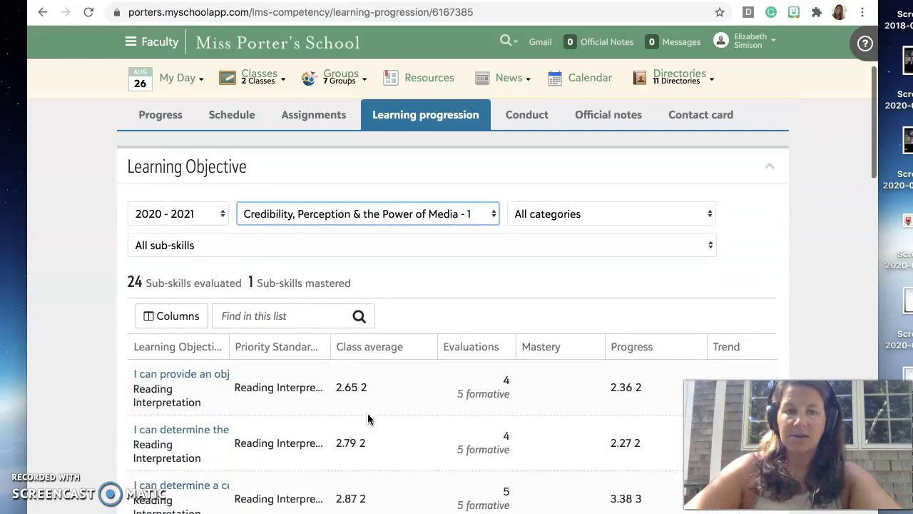
{"action": "scroll", "coordinate": [367, 418], "scroll_direction": "down", "scroll_amount": 2}
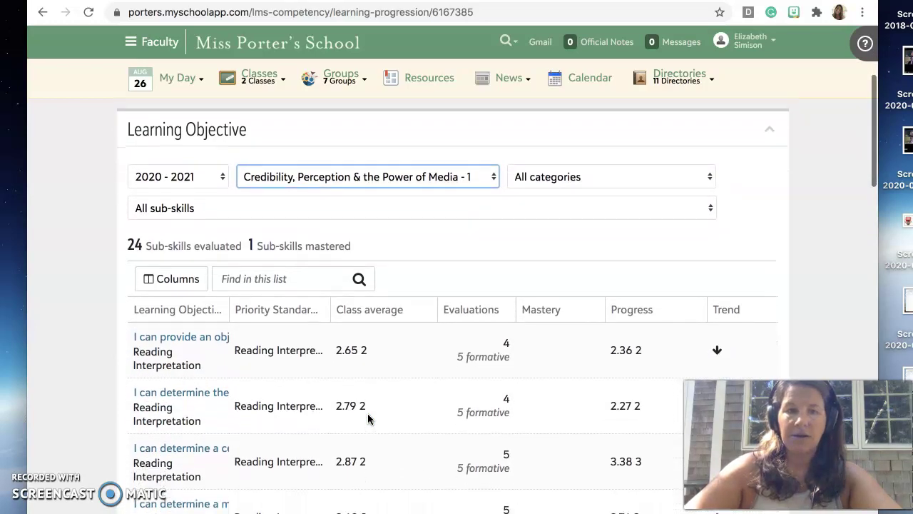
{"action": "scroll", "coordinate": [369, 415], "scroll_direction": "down", "scroll_amount": 5}
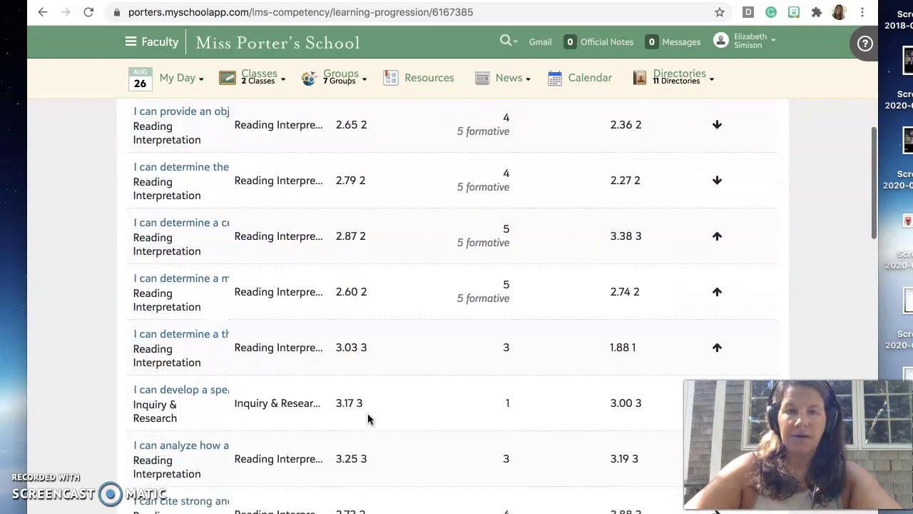
{"action": "scroll", "coordinate": [367, 419], "scroll_direction": "down", "scroll_amount": 15}
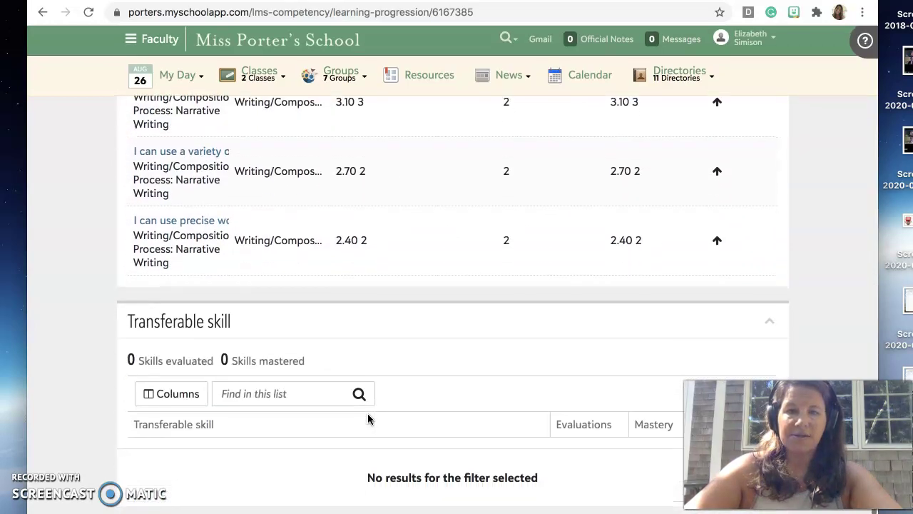
- Inspect the ratings and comments behind the narrative writing objective on creating a smooth progression of experiences and events, then close the details
{"action": "scroll", "coordinate": [367, 418], "scroll_direction": "up", "scroll_amount": 2}
{"action": "scroll", "coordinate": [368, 418], "scroll_direction": "up", "scroll_amount": 1}
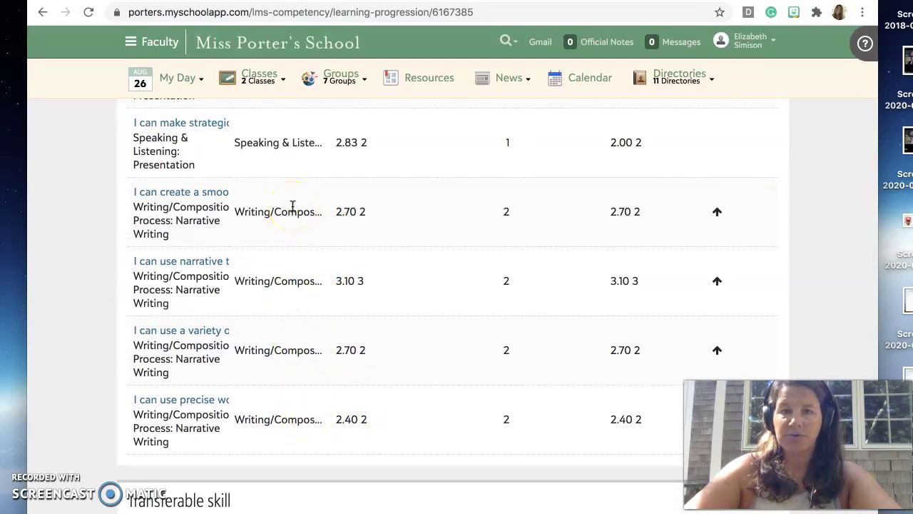
{"action": "left_click", "coordinate": [203, 197]}
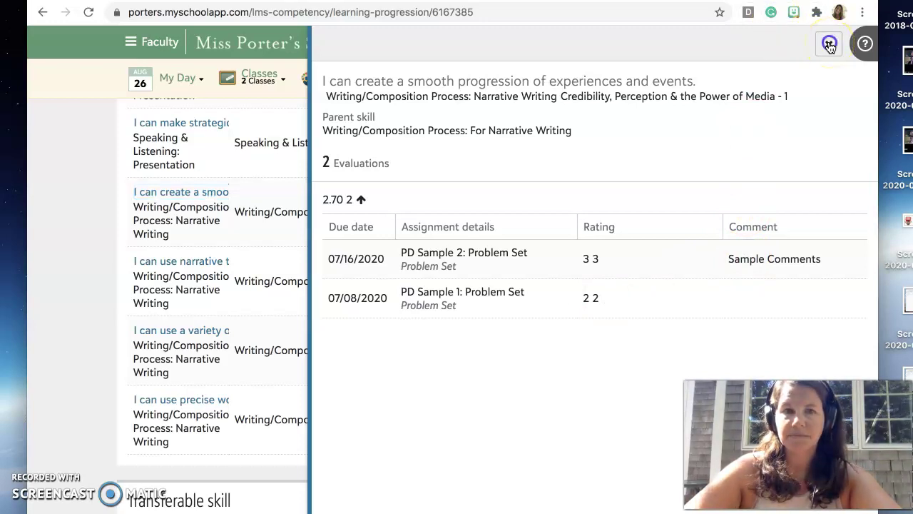
{"action": "left_click", "coordinate": [830, 46]}
{"action": "scroll", "coordinate": [540, 262], "scroll_direction": "up", "scroll_amount": 20}
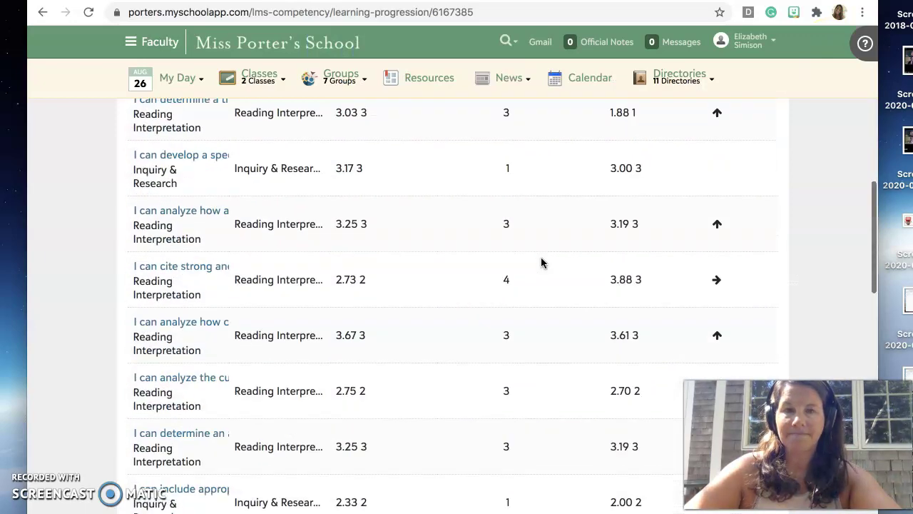